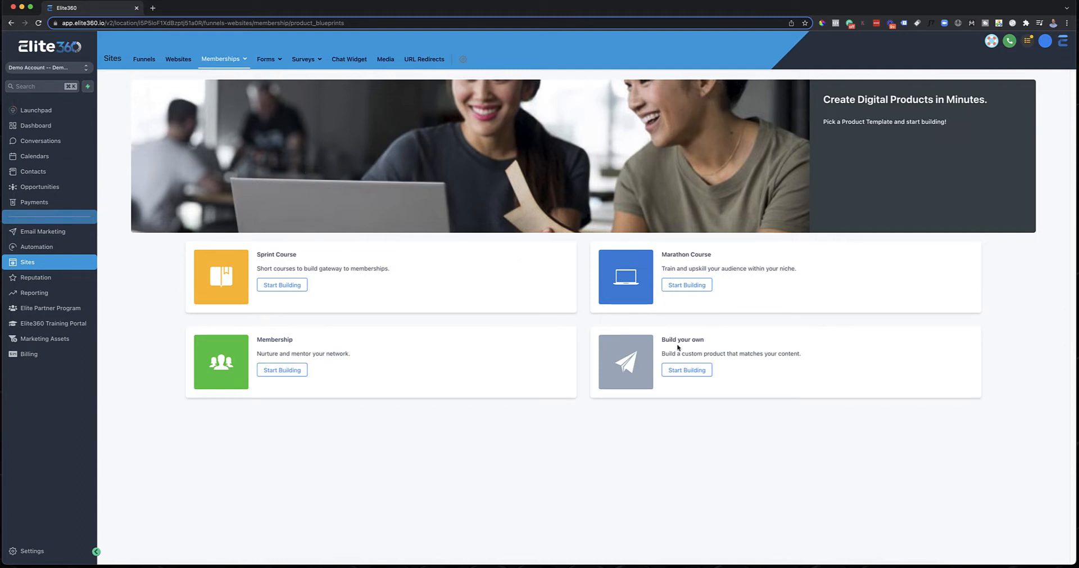
Step: Create a new product from the Build your own template with the name Demo Course
click(694, 371)
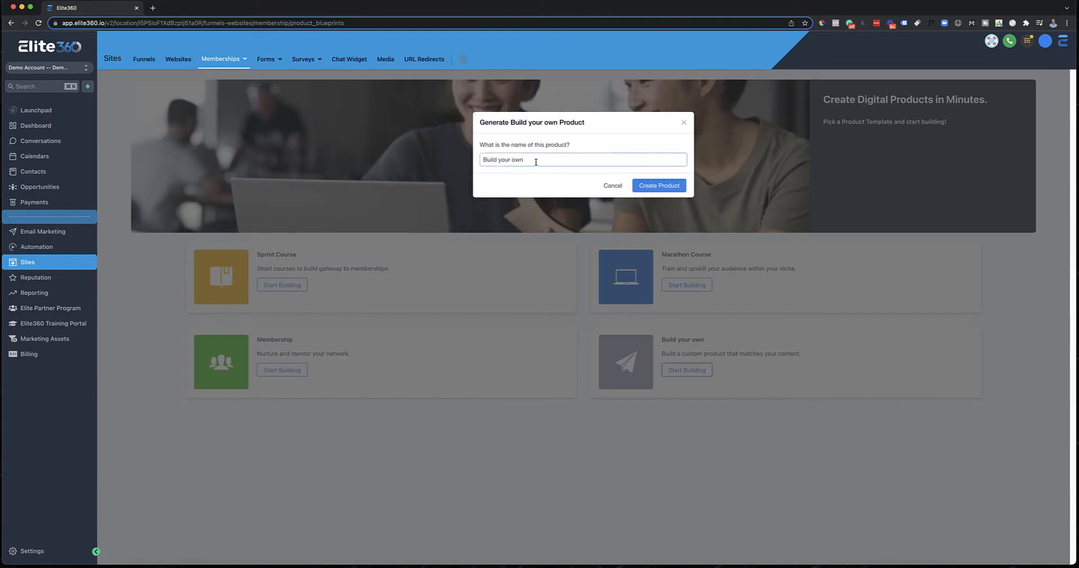
triple_click(563, 163)
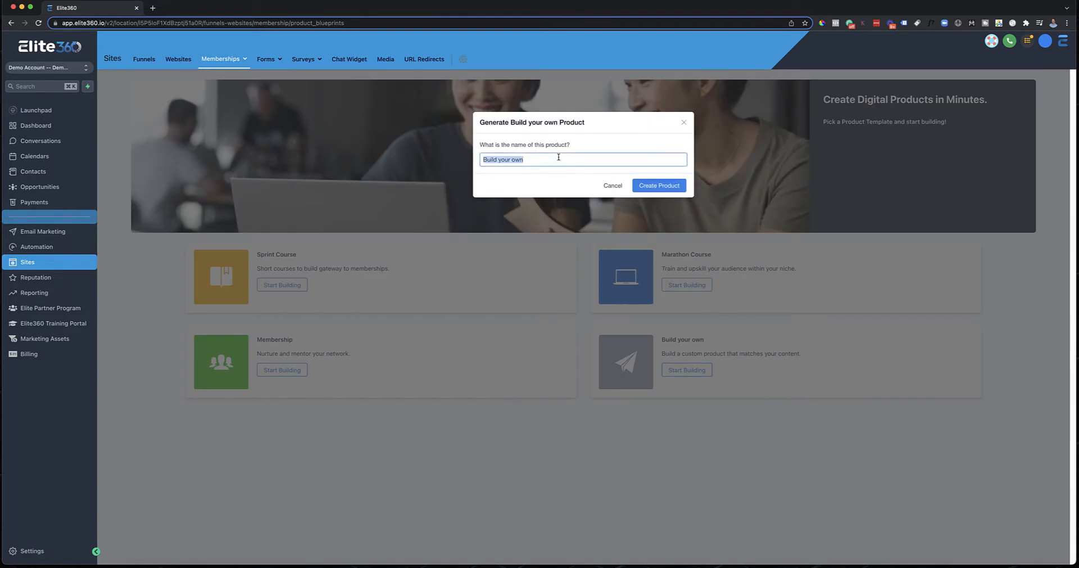
text(Demo Course)
click(642, 179)
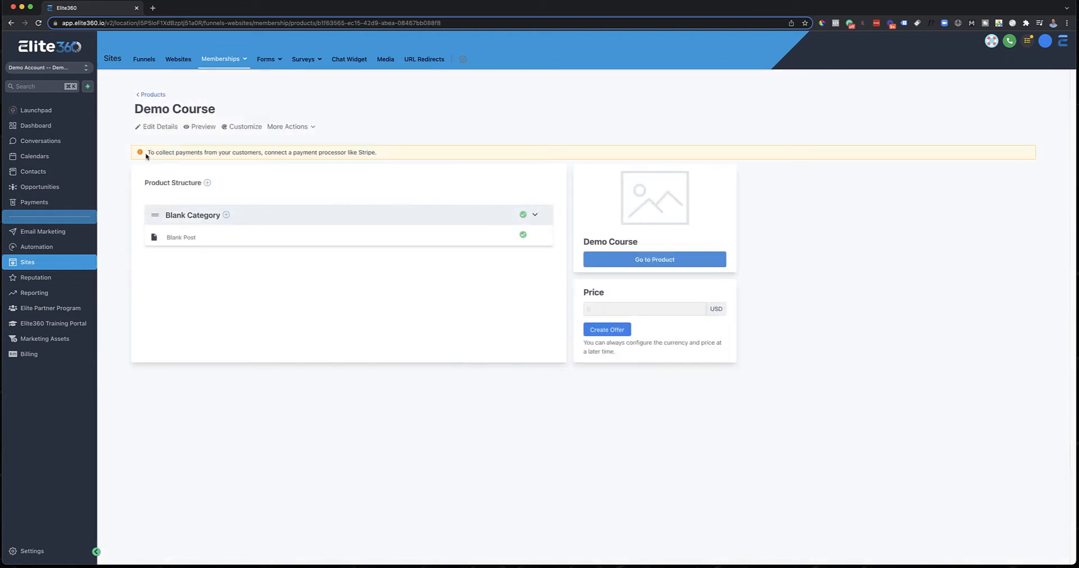
drag(146, 153, 447, 157)
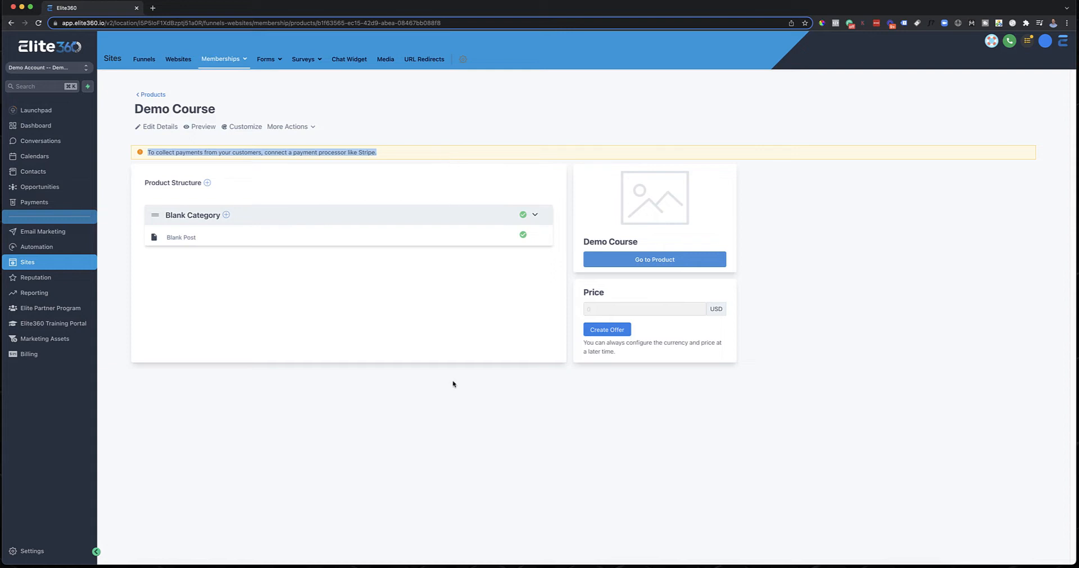
click(456, 426)
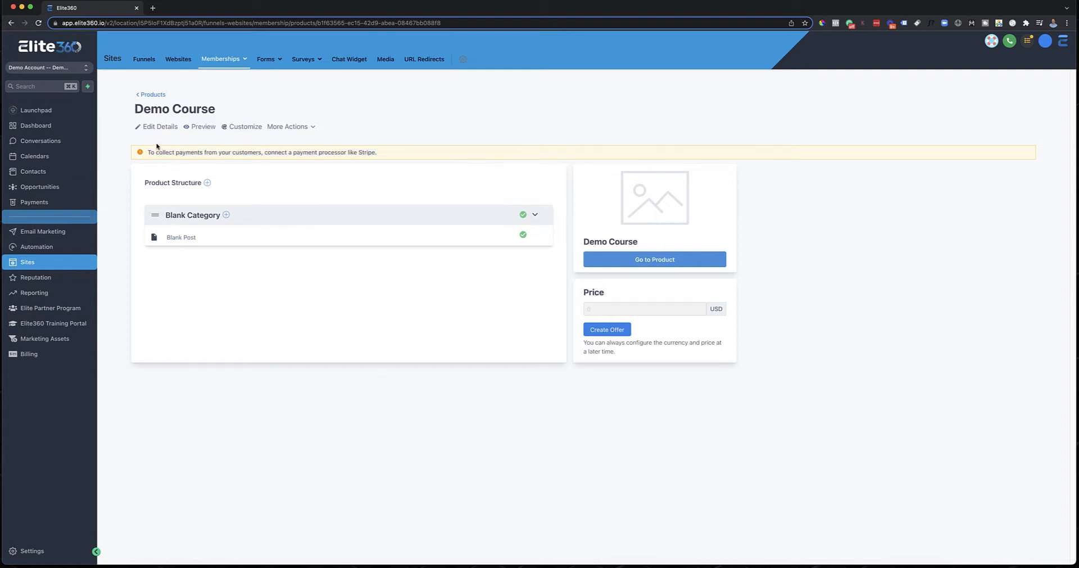
drag(134, 108, 247, 109)
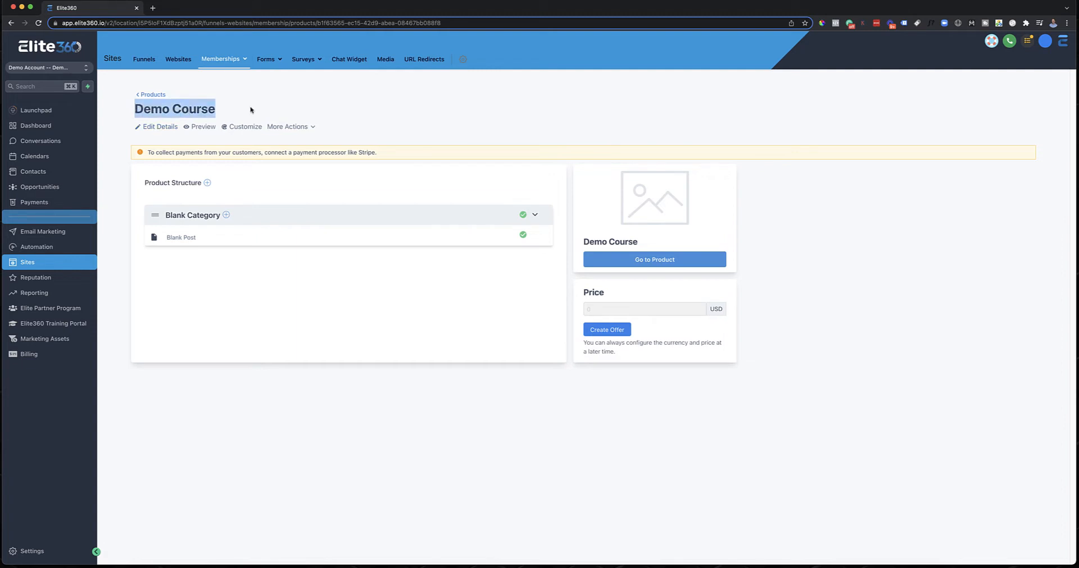
Step: Examine the Demo Course's editable details, including description, thumbnail dimensions and advanced code sections, without changing them
click(147, 127)
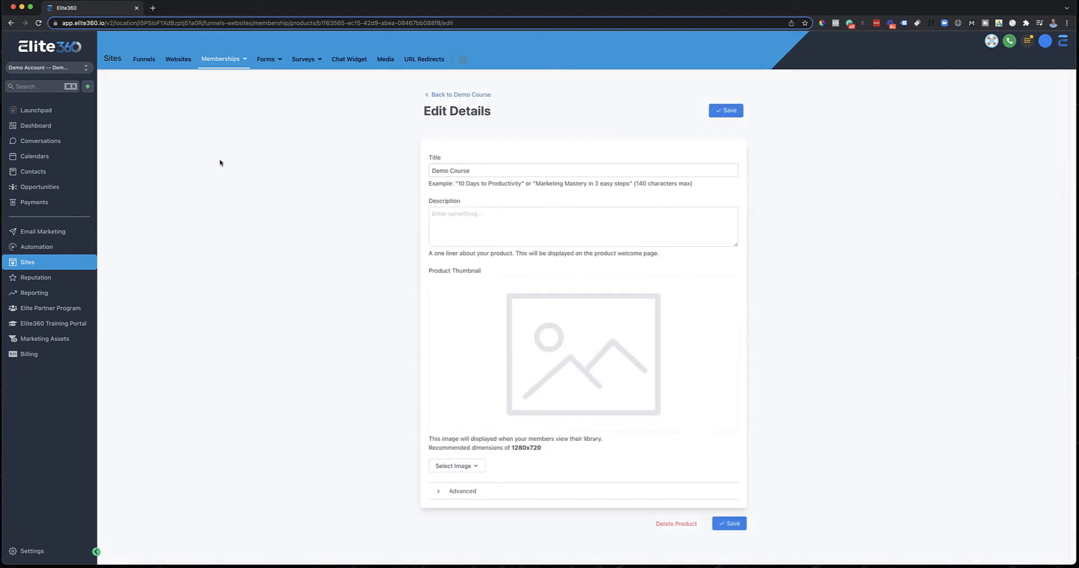
click(452, 228)
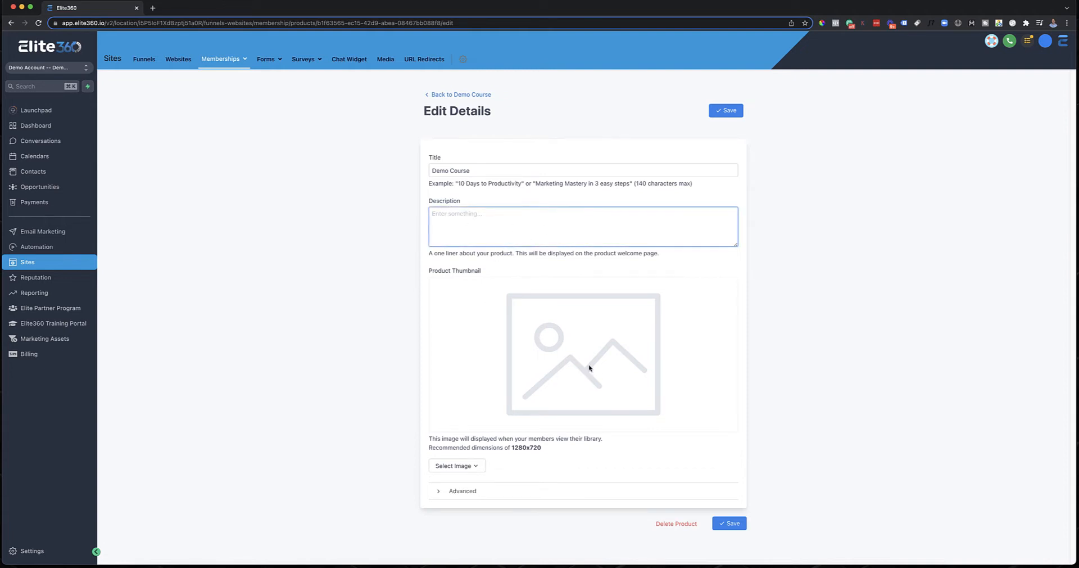
click(559, 383)
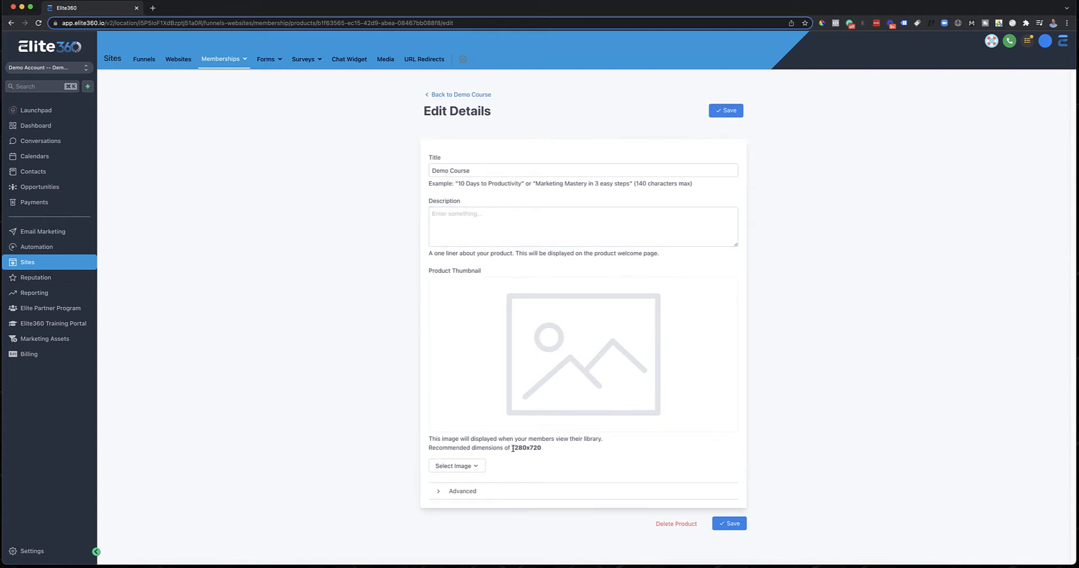
drag(551, 452, 512, 449)
click(468, 497)
scroll(472, 480, down, 6)
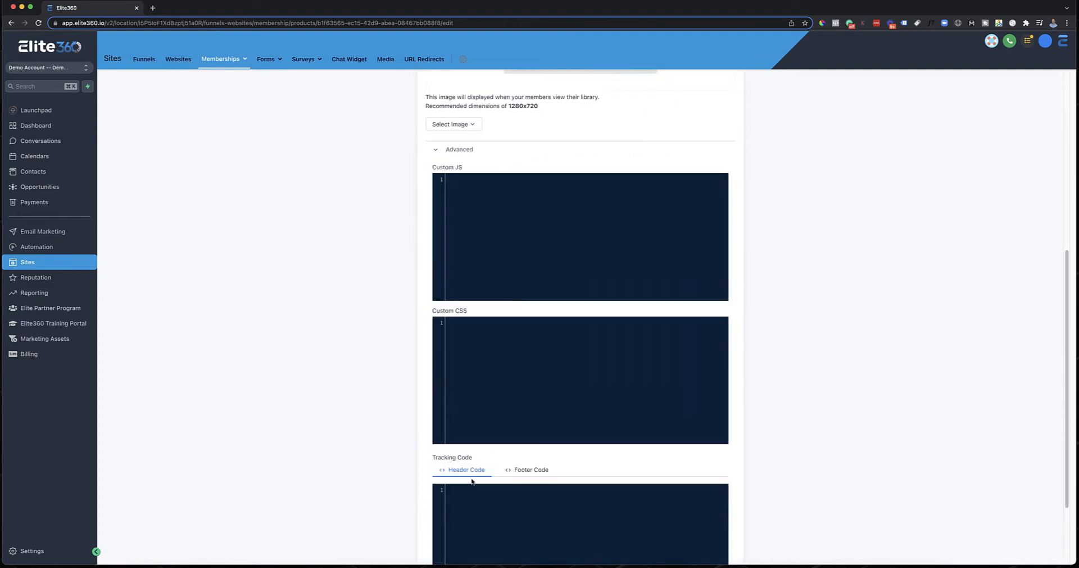
scroll(559, 321, down, 2)
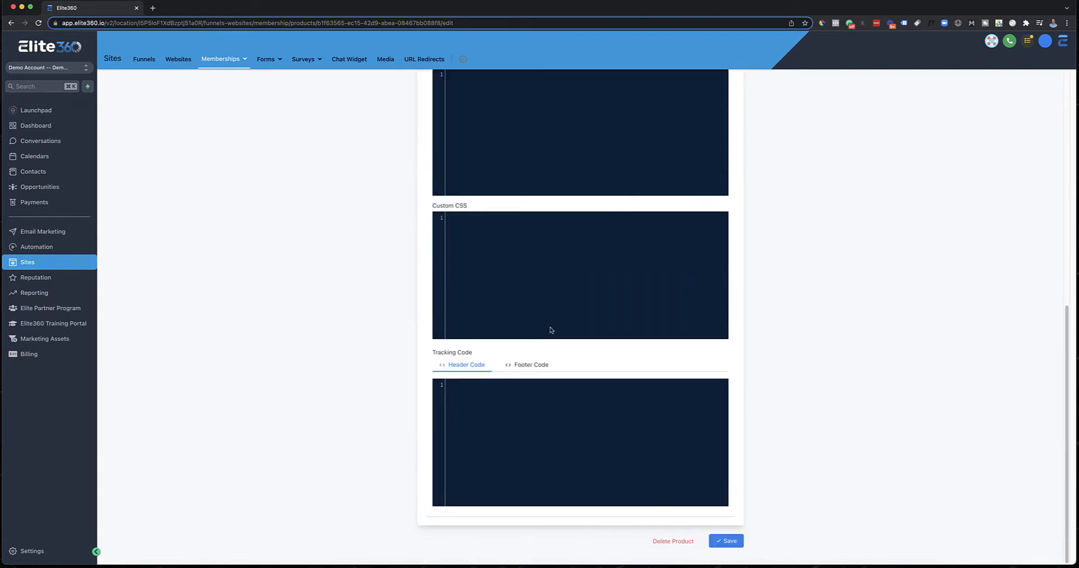
scroll(544, 331, up, 10)
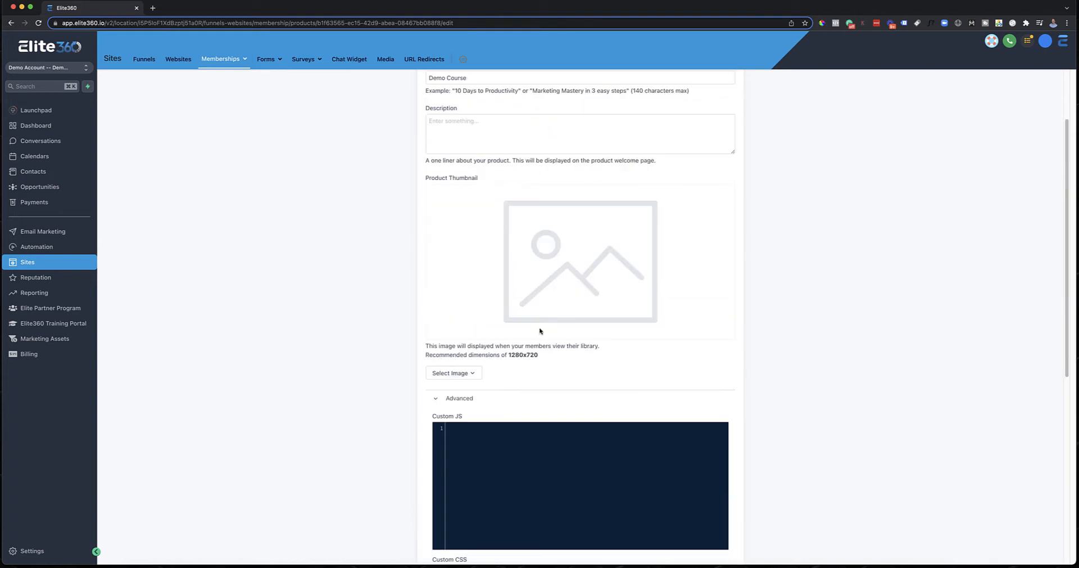
click(450, 94)
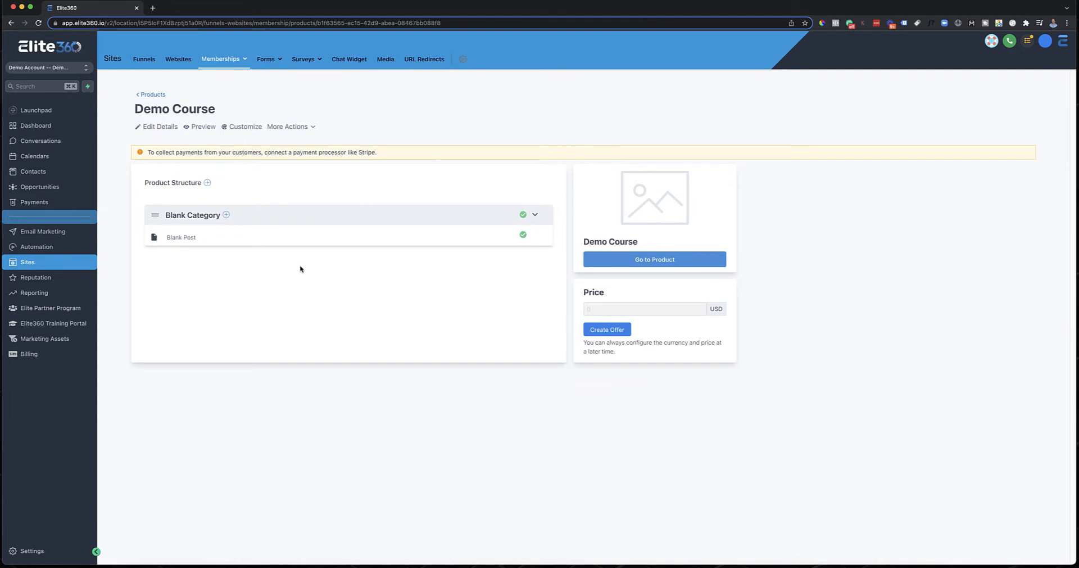
Step: Look over the Demo Course's preview, customization page, additional actions and product structure
click(203, 127)
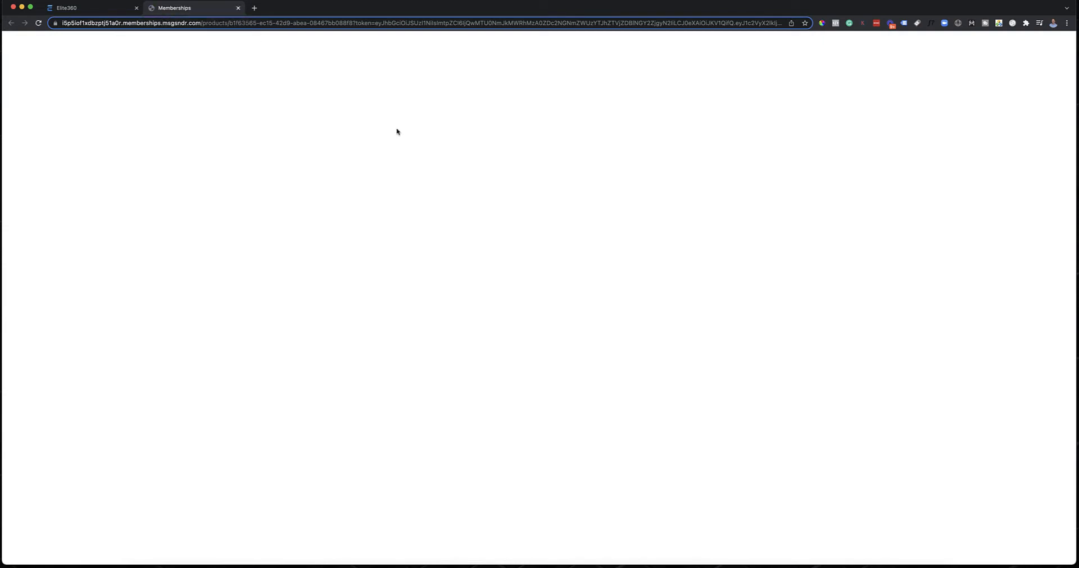
click(238, 8)
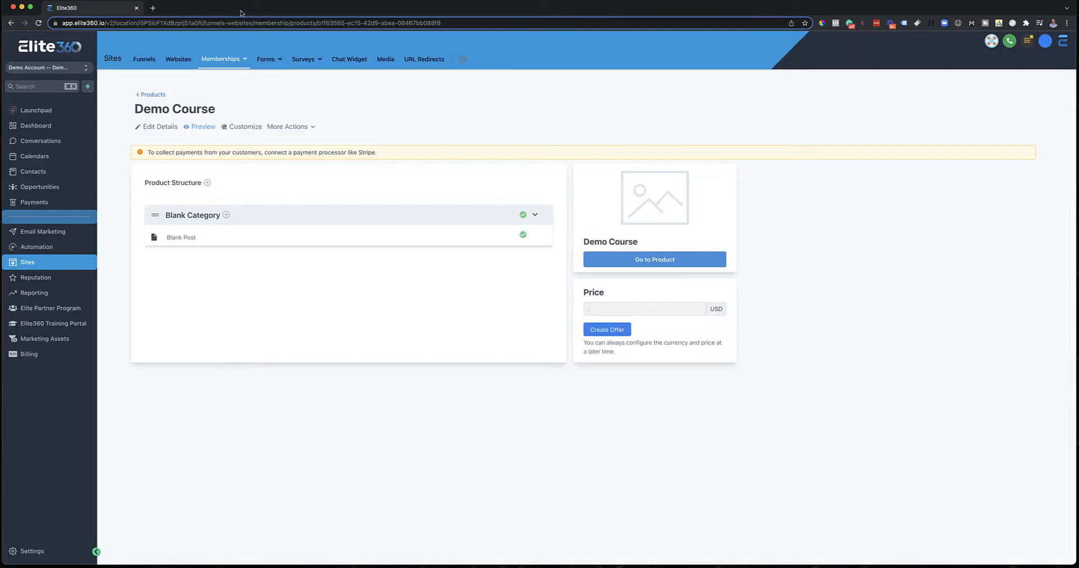
click(246, 127)
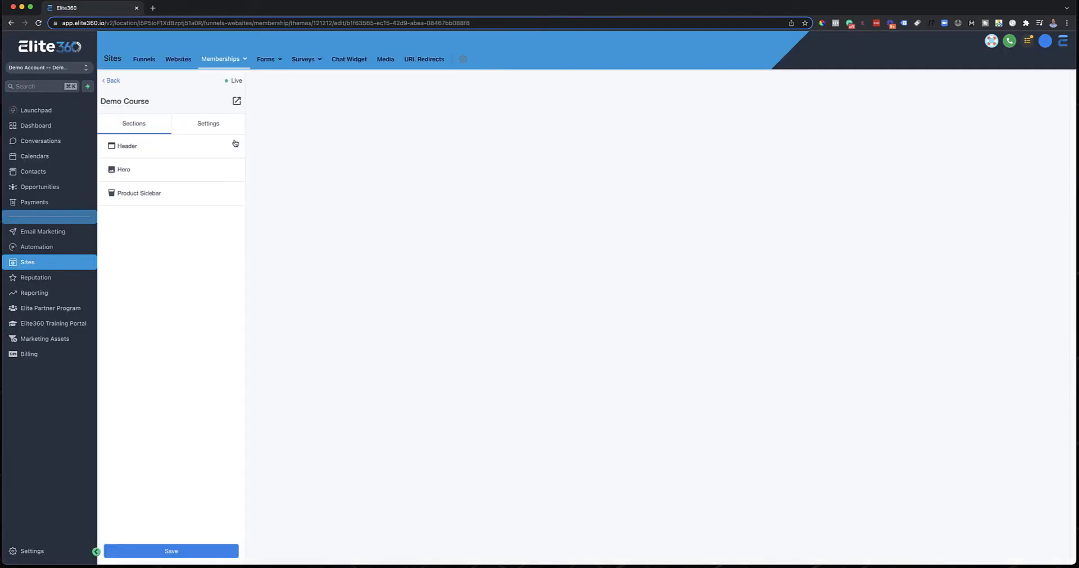
click(112, 81)
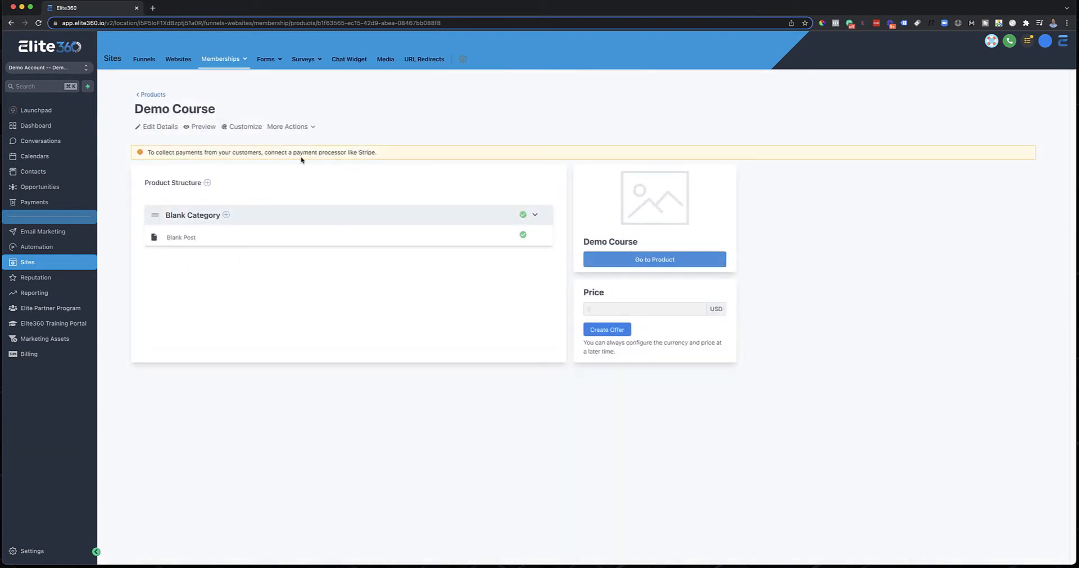
click(278, 127)
click(290, 145)
drag(139, 182, 218, 189)
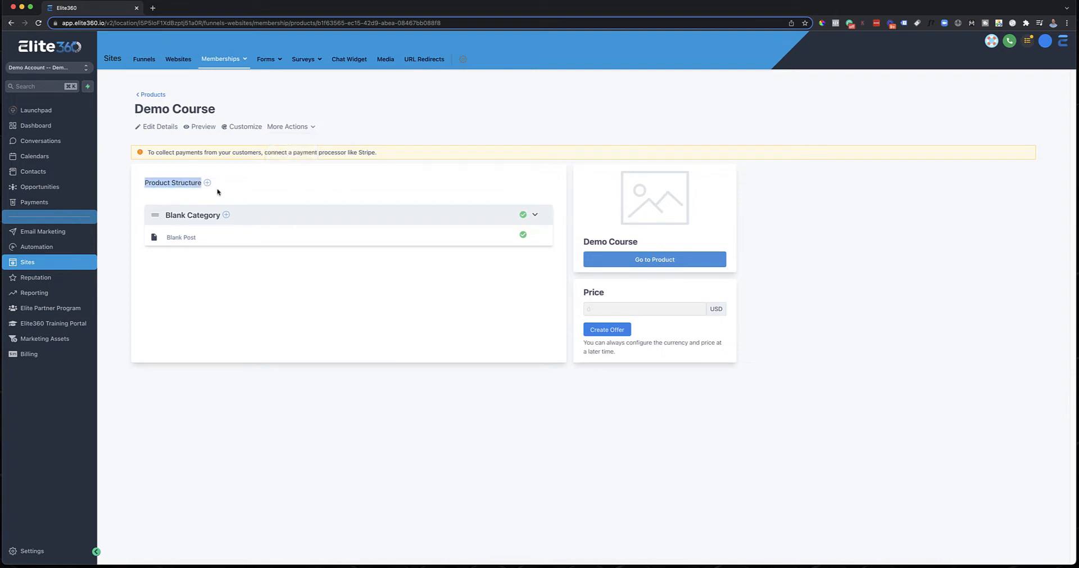
click(241, 187)
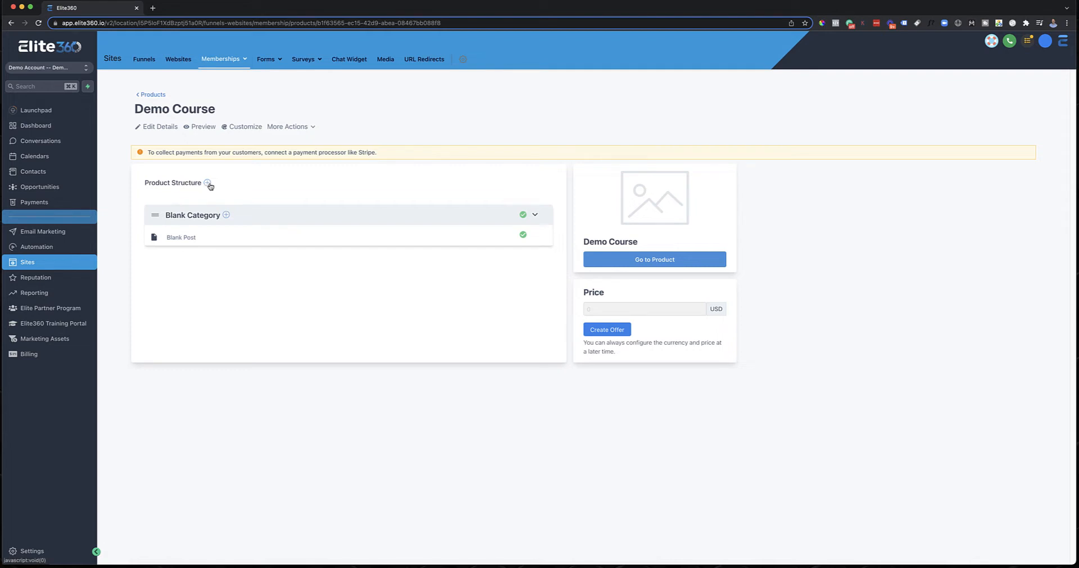
Step: Add a post titled Module 2 to the Blank Category
mouse_move(210, 185)
mouse_move(226, 216)
click(228, 216)
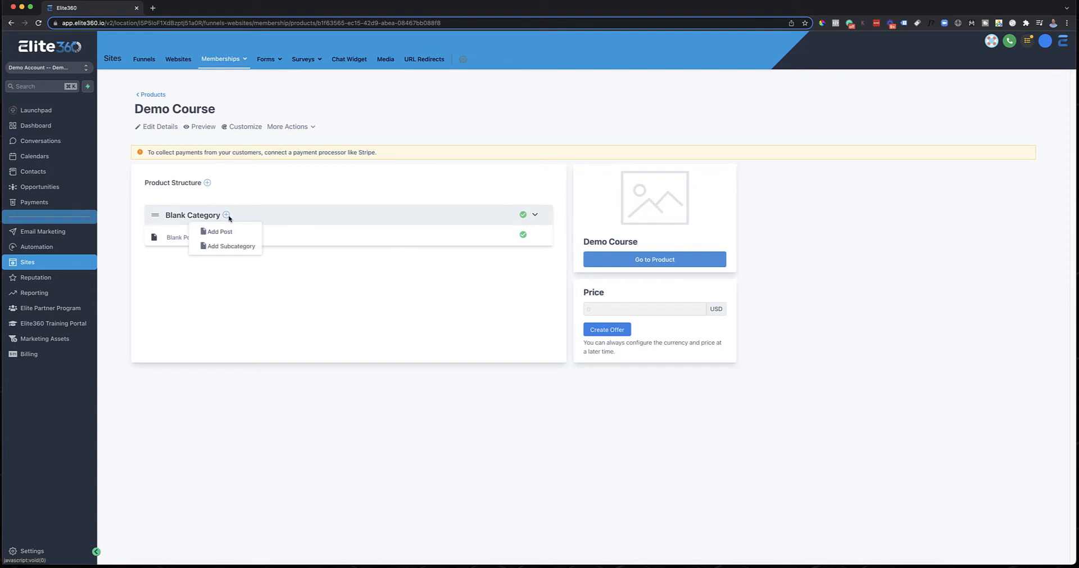
click(221, 232)
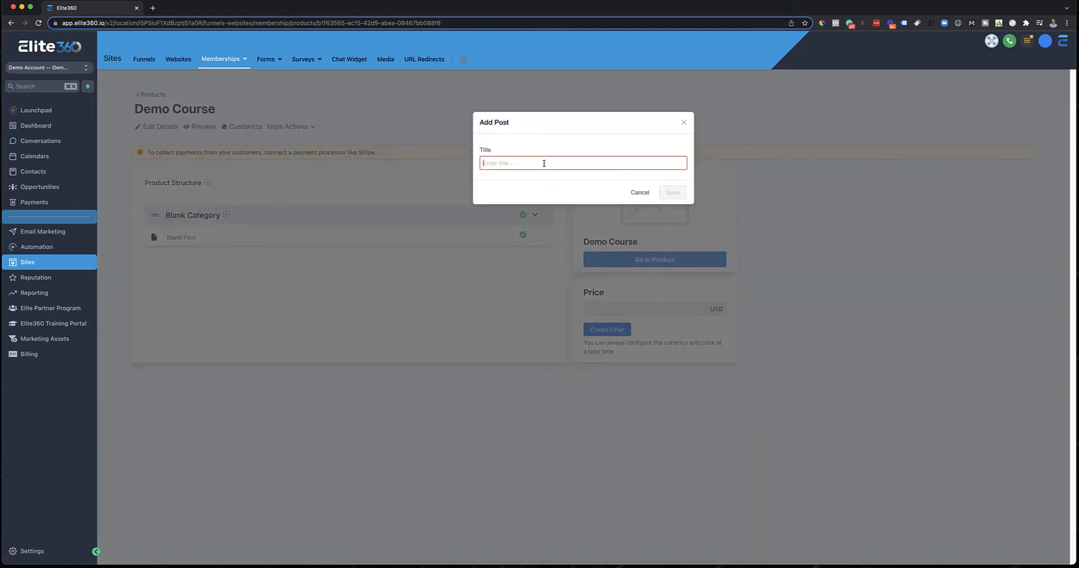
text(Module 2)
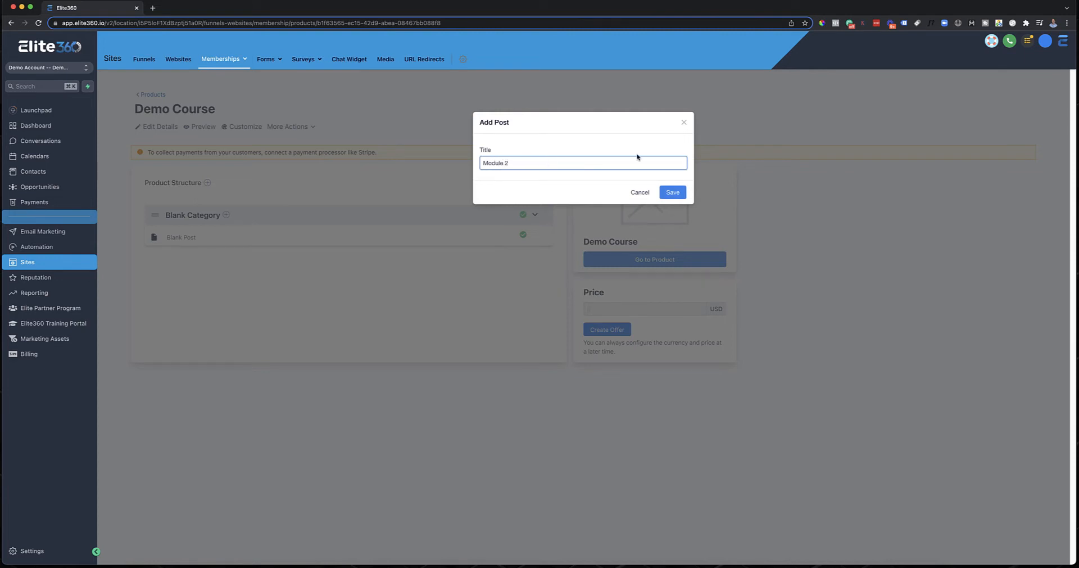
click(673, 192)
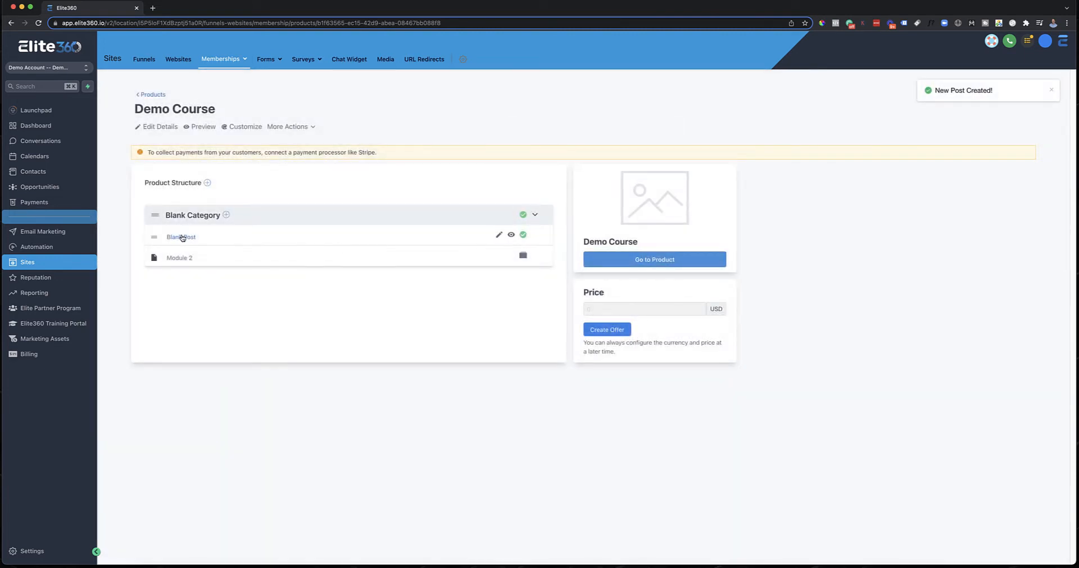
Step: Change the Blank Post's title to Module 1, save it and return to the course
click(181, 237)
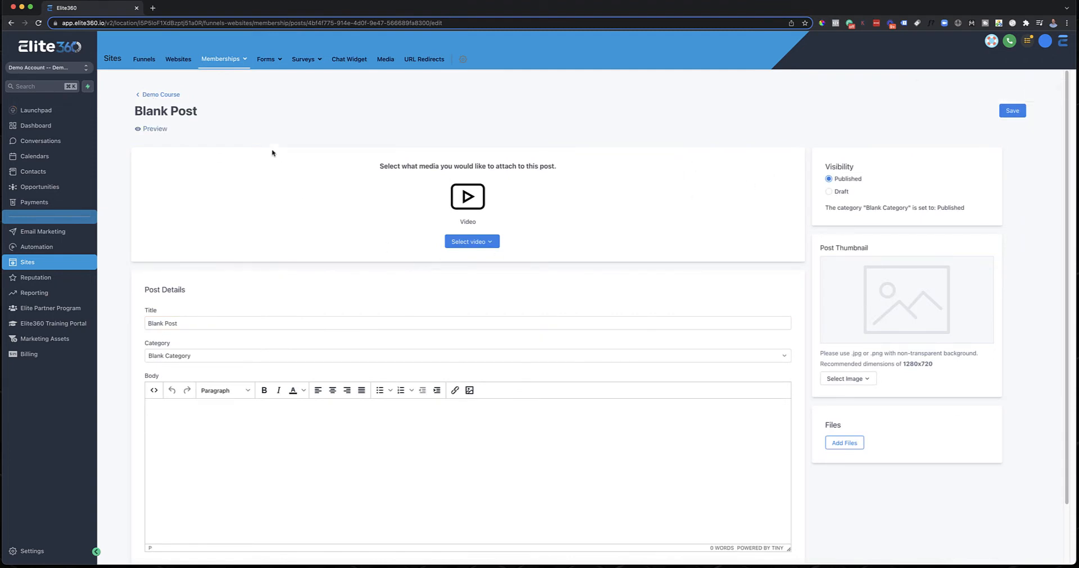
click(142, 94)
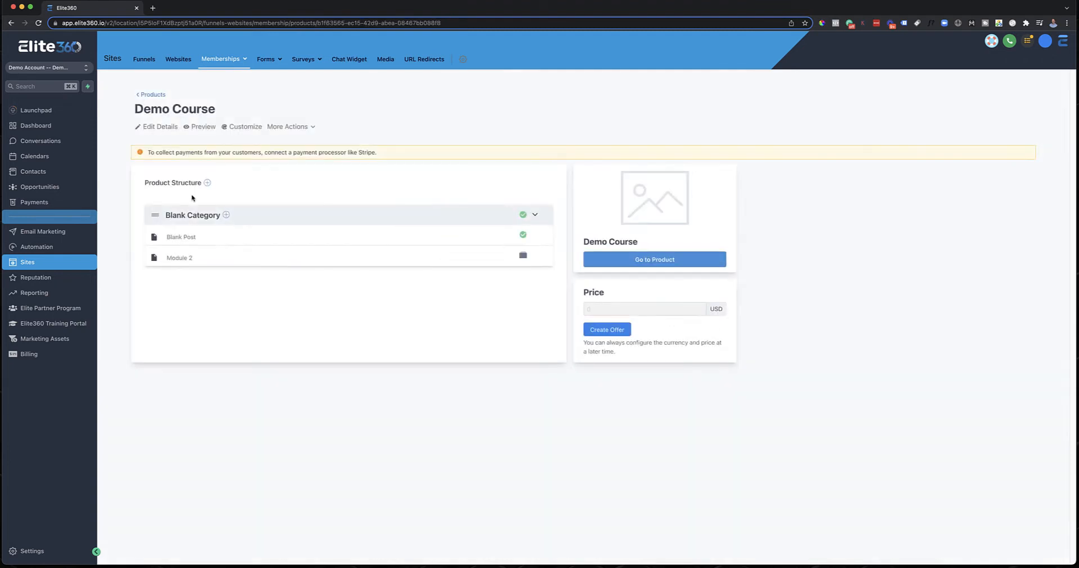
click(502, 236)
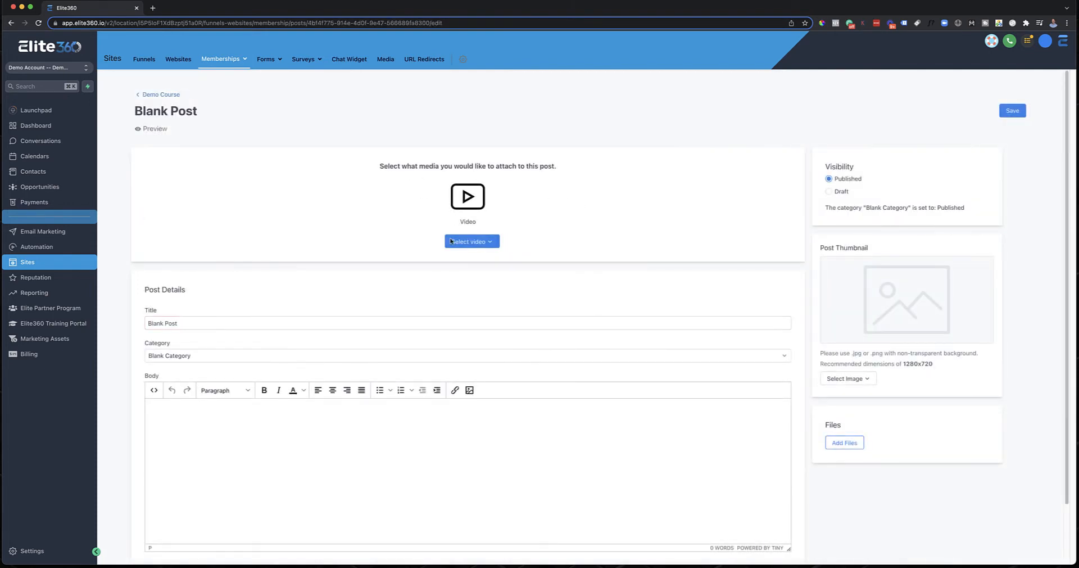
triple_click(191, 321)
text(Module 1)
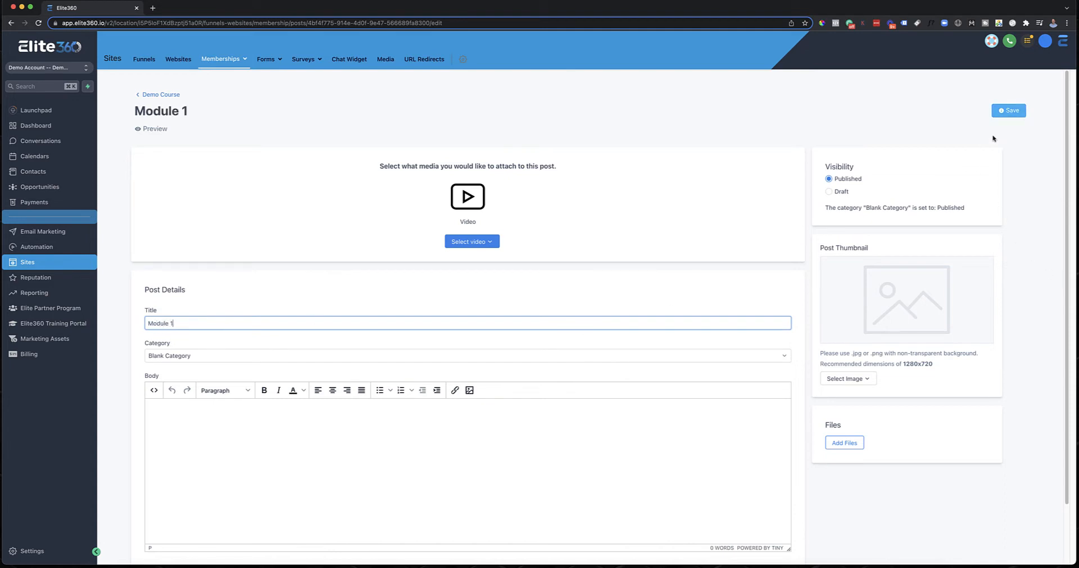
click(1009, 111)
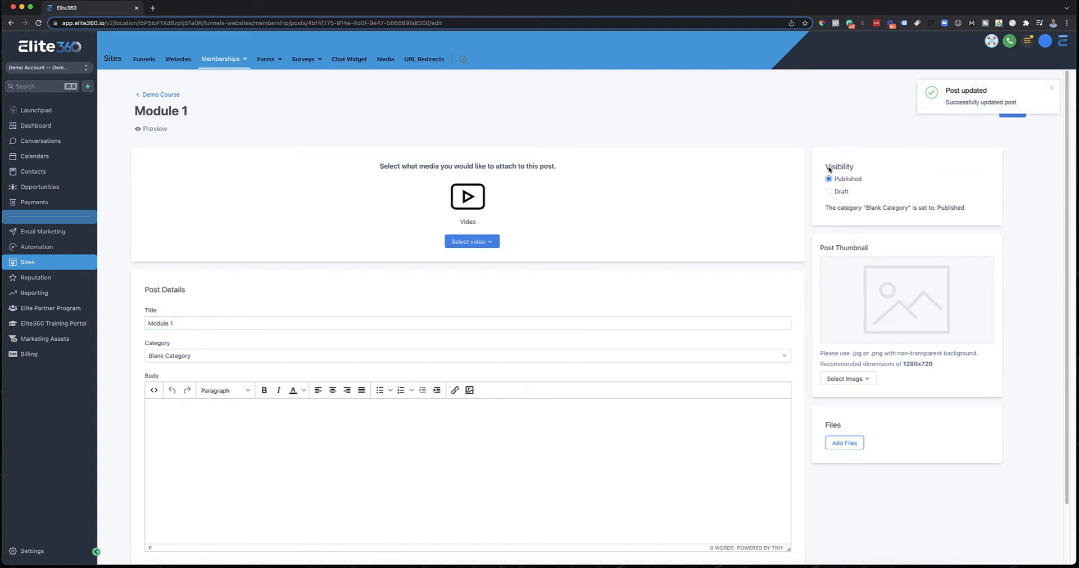
click(149, 96)
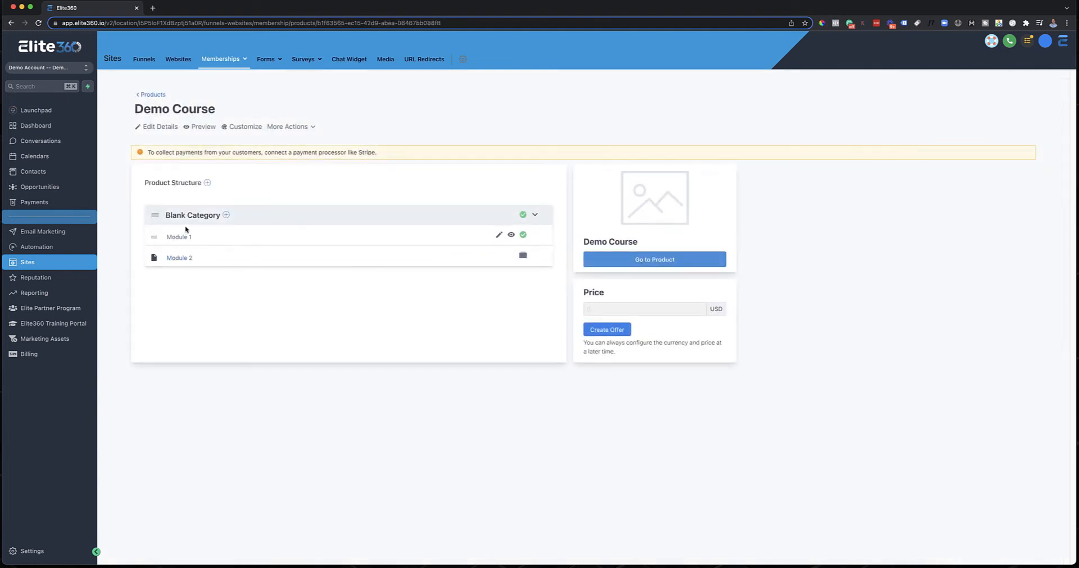
Step: Add another post titled Module 3 to the Blank Category
click(225, 214)
click(230, 231)
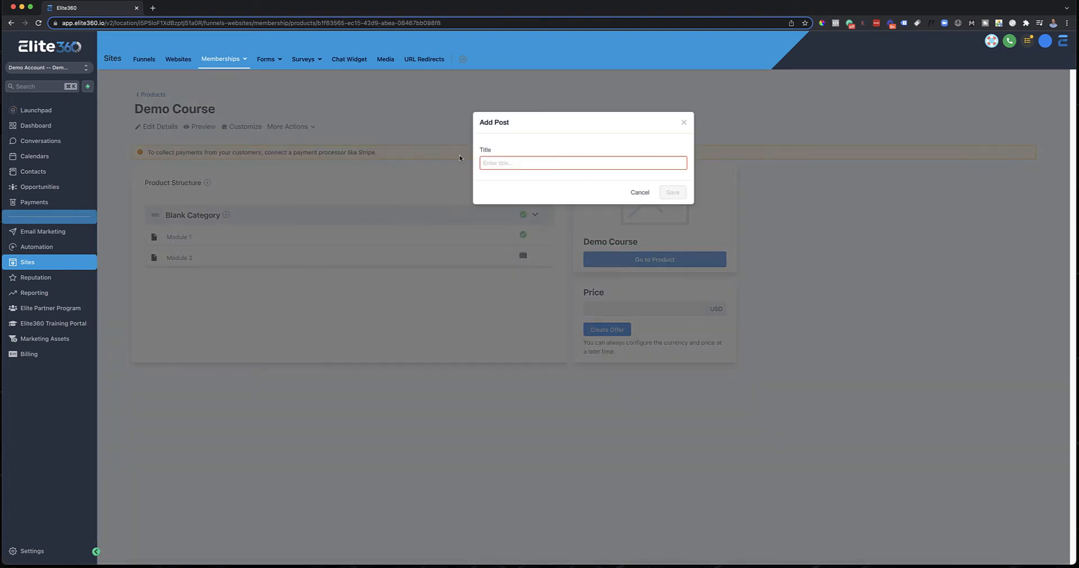
text(Module 3)
click(673, 193)
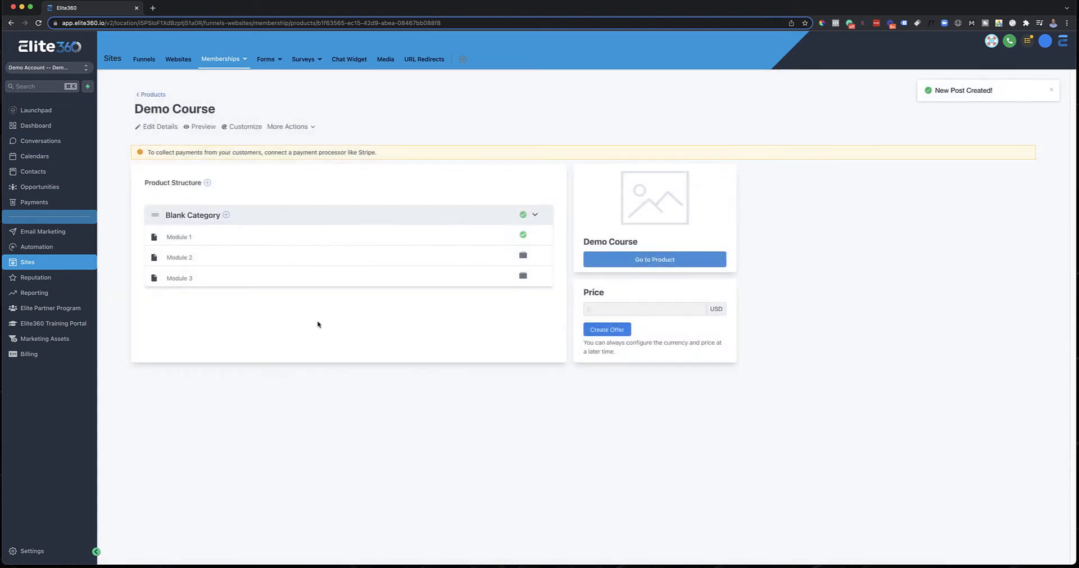
Step: Rename the Blank Category to Healthy Eating
click(199, 217)
triple_click(199, 186)
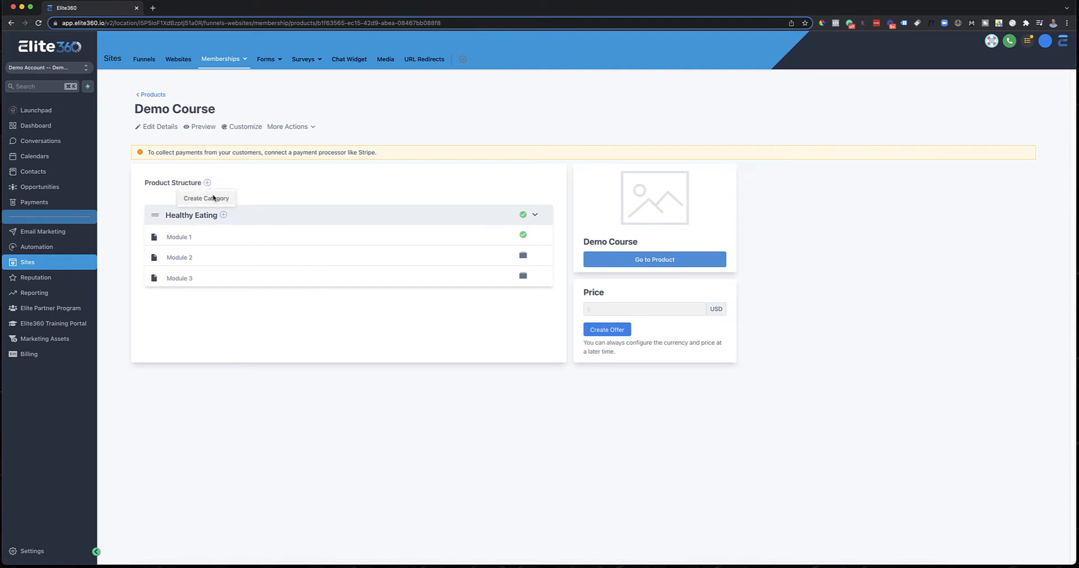
Step: Create a second category titled Exercise Plans in the product structure
click(213, 197)
text(Ex)
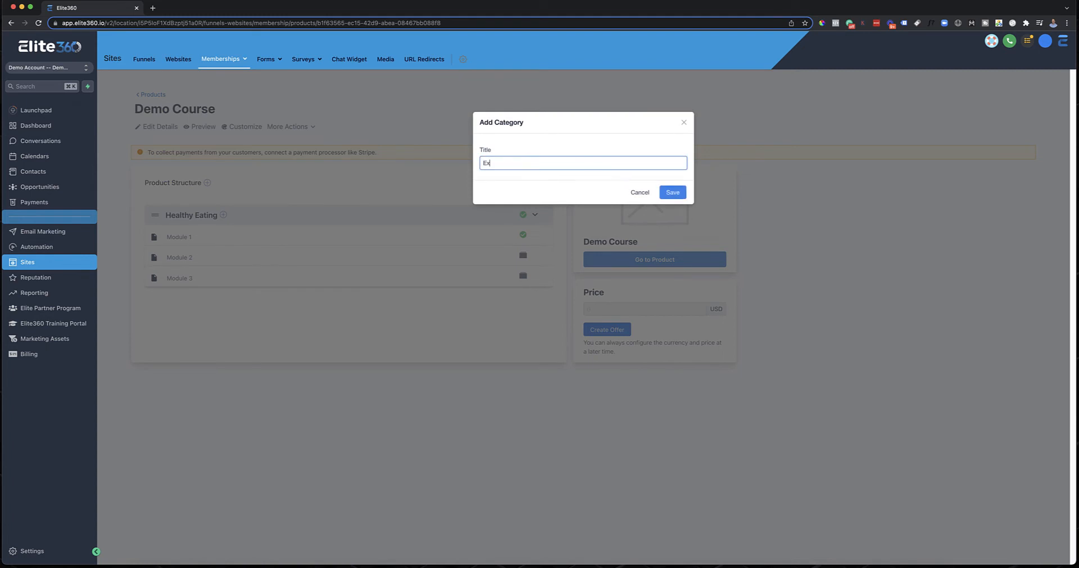
text(ercise Plans)
click(669, 193)
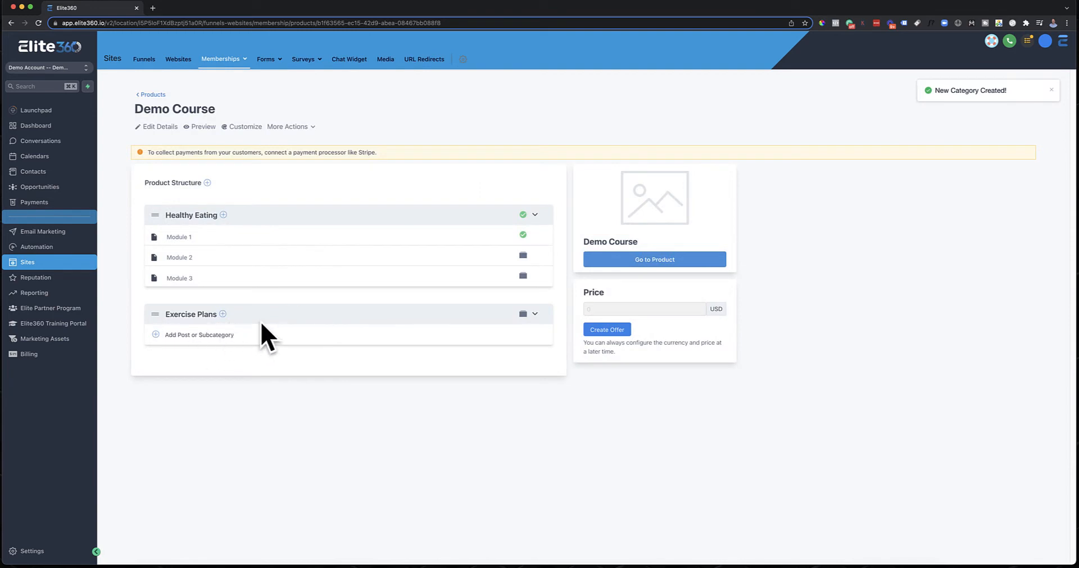
Step: Add a subcategory titled Meal Plans to the Healthy Eating category
click(223, 214)
click(242, 246)
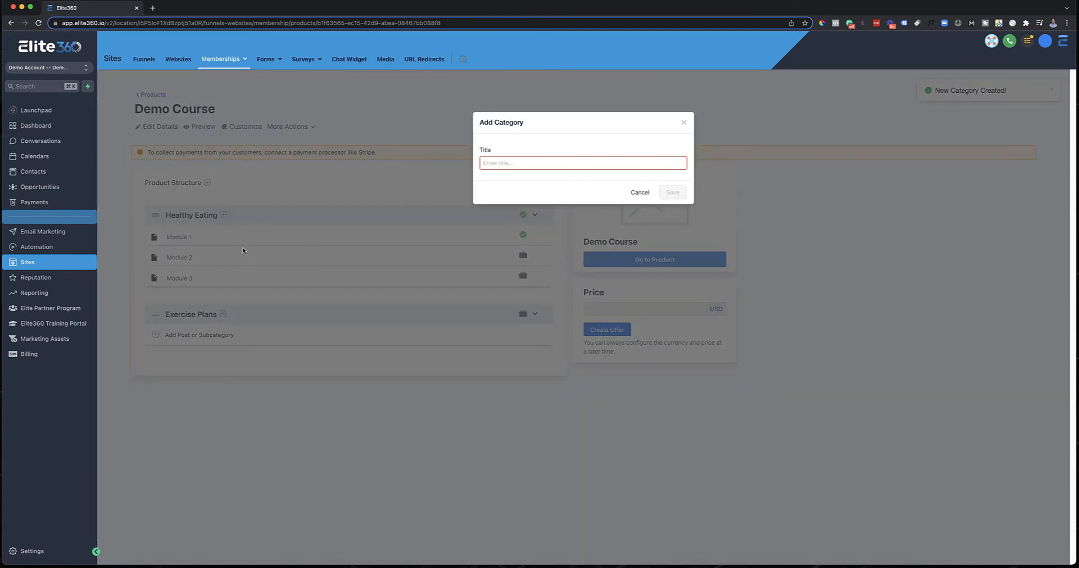
click(529, 166)
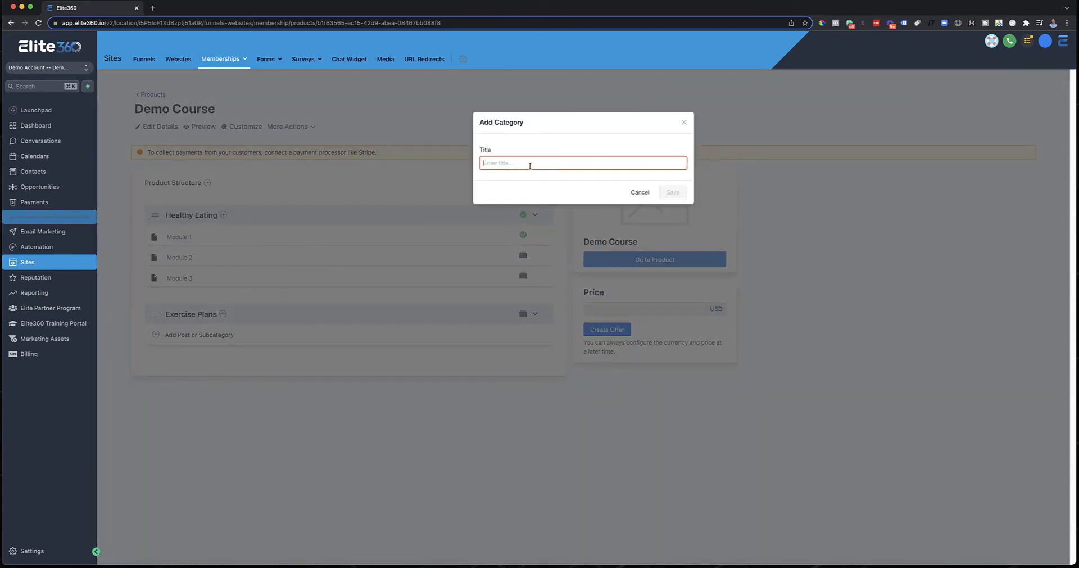
text(Health)
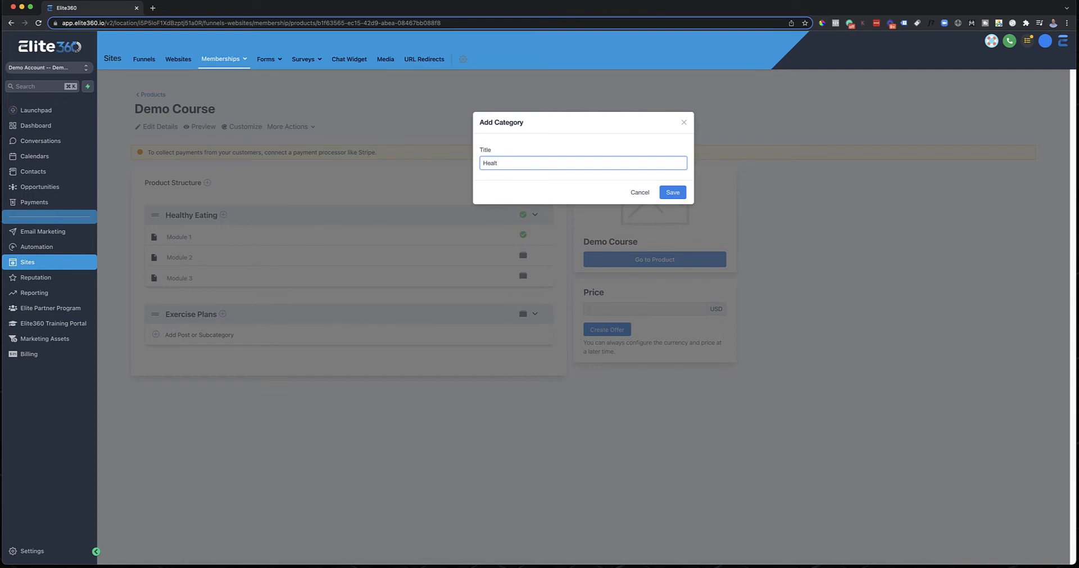
key(BackSpace)
key(BackSpace)
key(BackSpace)
key(BackSpace)
key(BackSpace)
text(SHo)
key(BackSpace)
key(BackSpace)
key(BackSpace)
text(Shopping)
key(BackSpace)
key(BackSpace)
key(BackSpace)
key(BackSpace)
key(BackSpace)
key(BackSpace)
key(BackSpace)
text(Me)
click(673, 192)
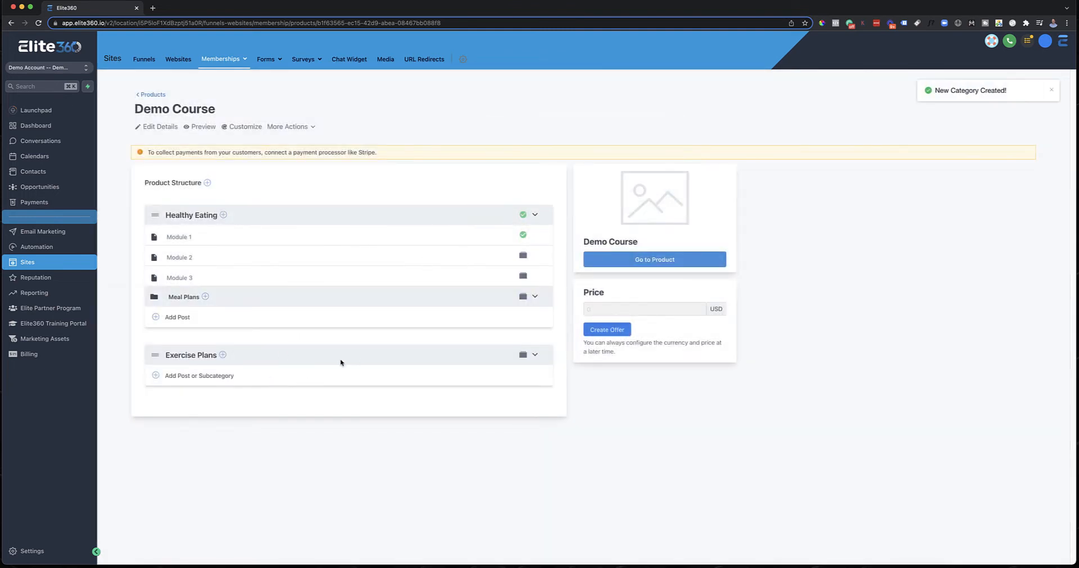
Step: Add posts titled Module 1, Module 2 and Module 3 to the Meal Plans subcategory
click(172, 318)
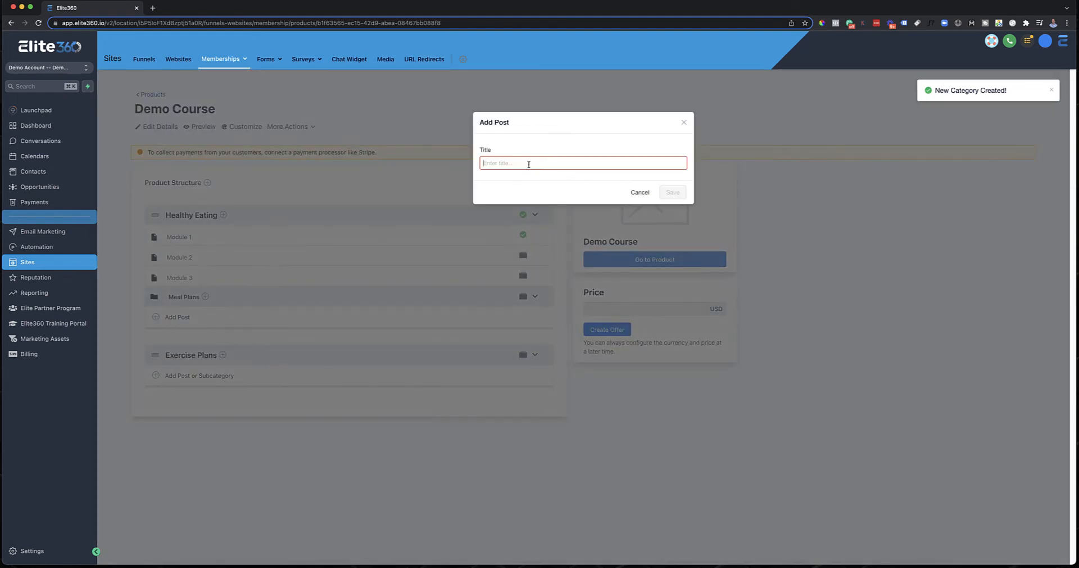
text(Module 1)
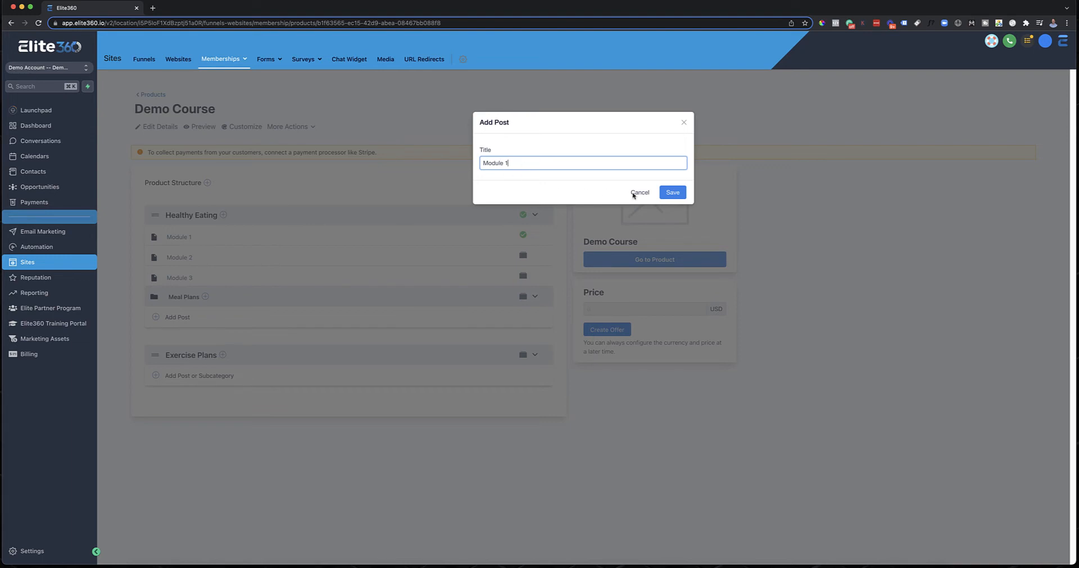
click(673, 192)
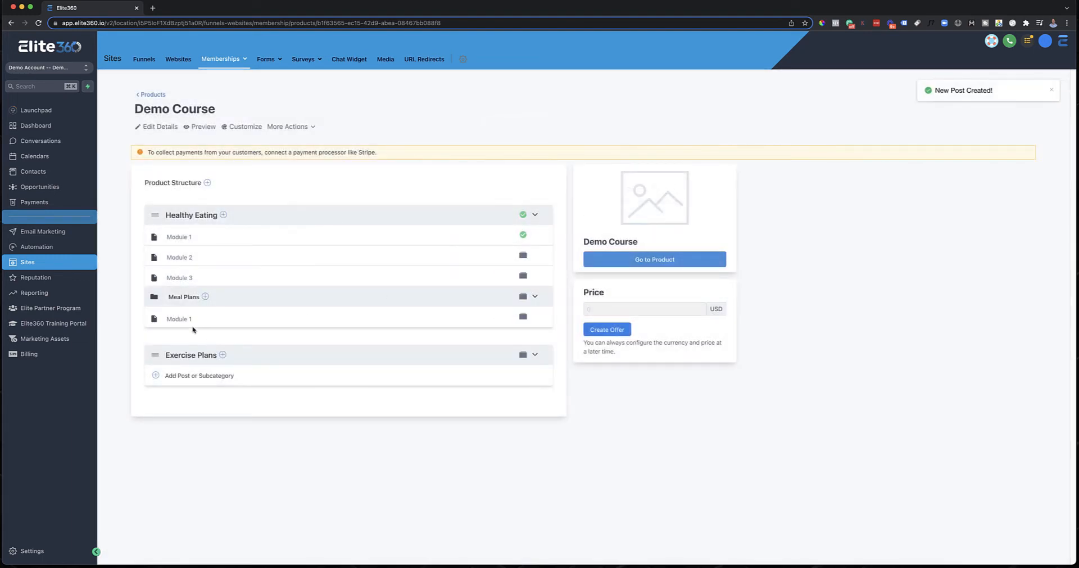
click(205, 296)
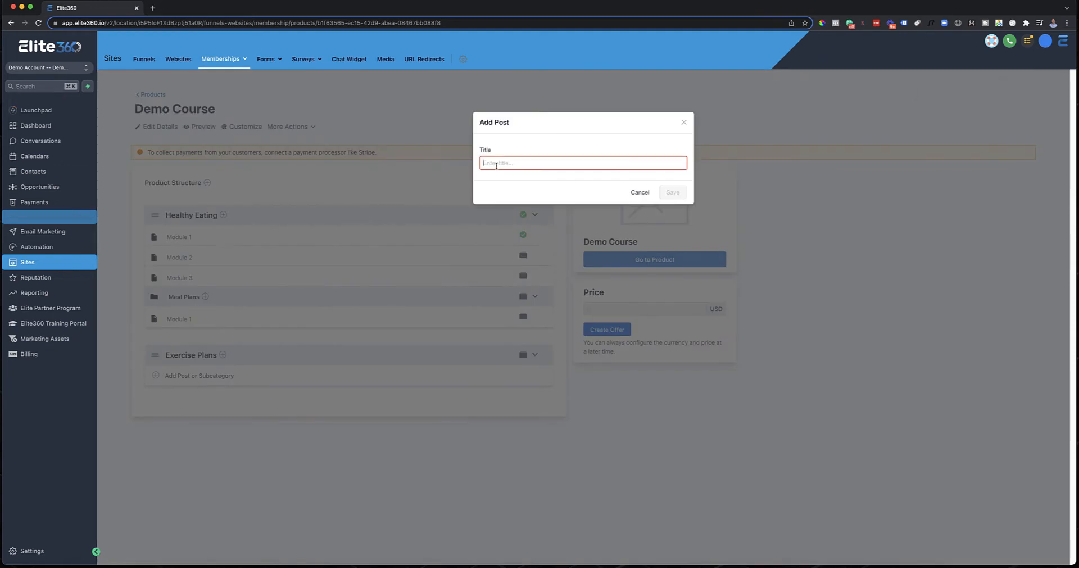
text(Module 2)
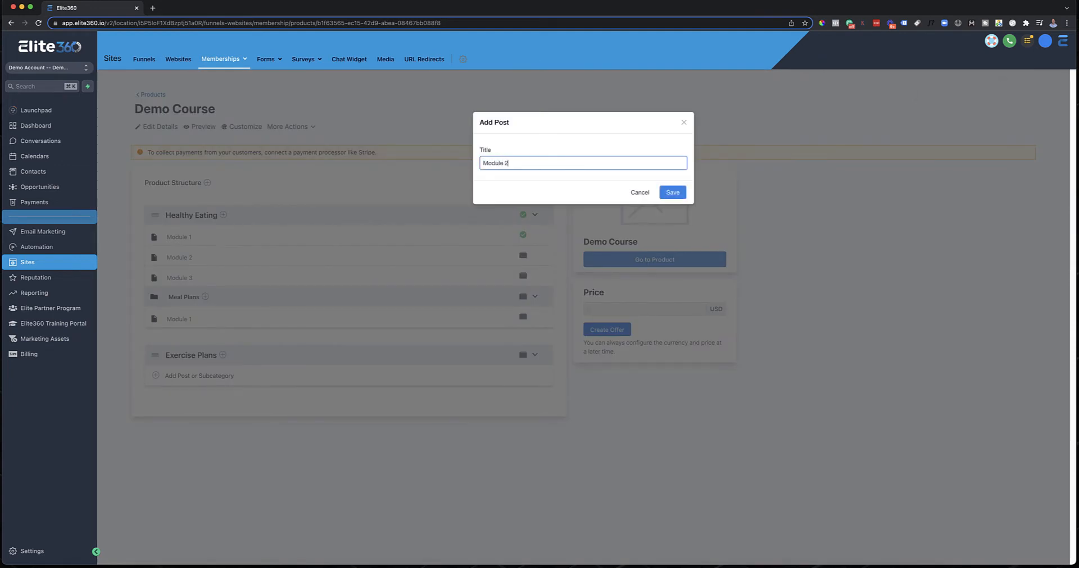
click(661, 196)
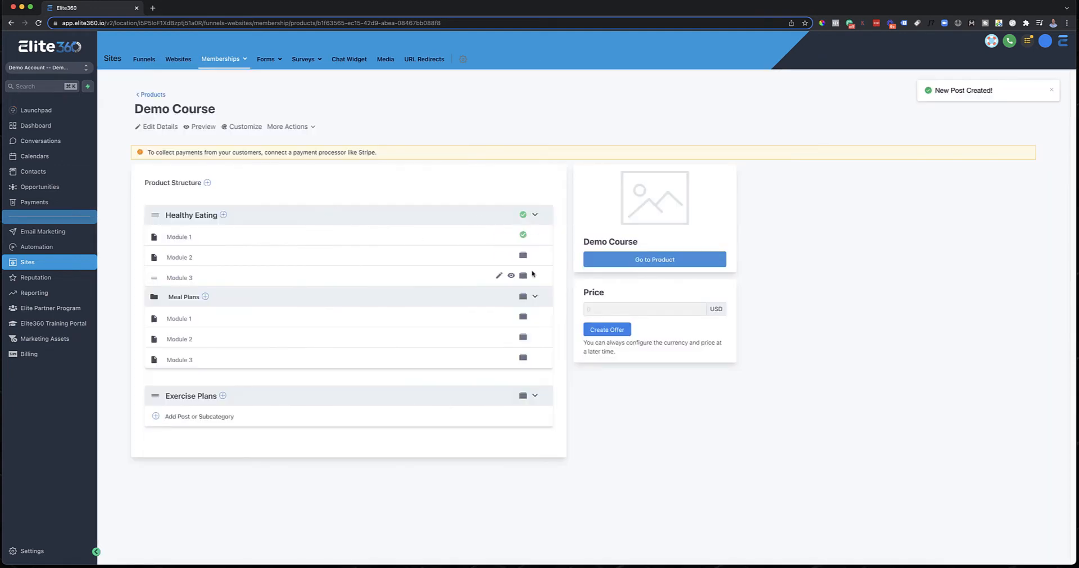
Step: Set the Module 2 and Module 3 posts directly under Healthy Eating to Published
click(523, 255)
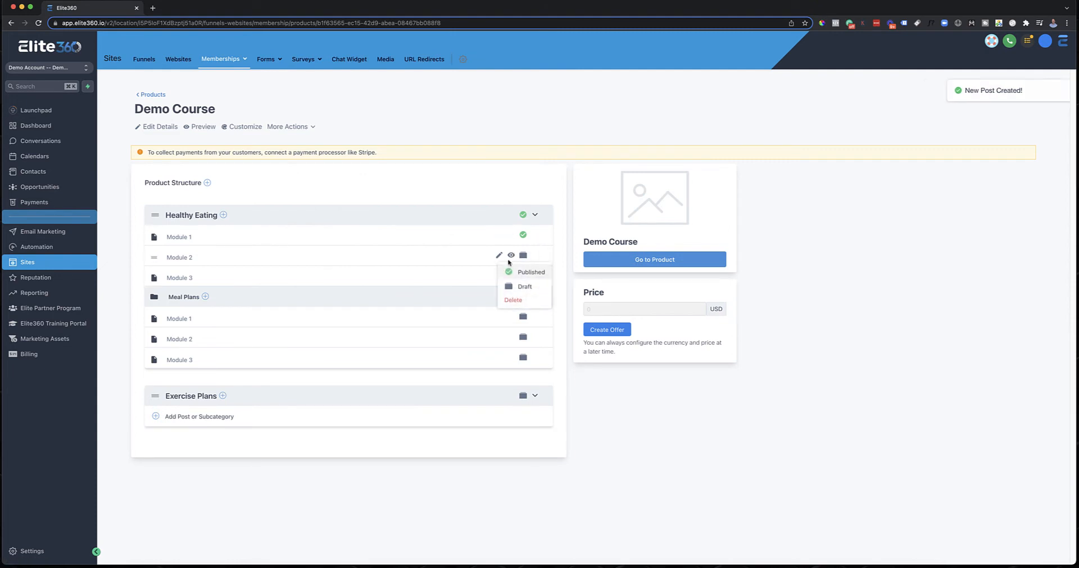
click(512, 273)
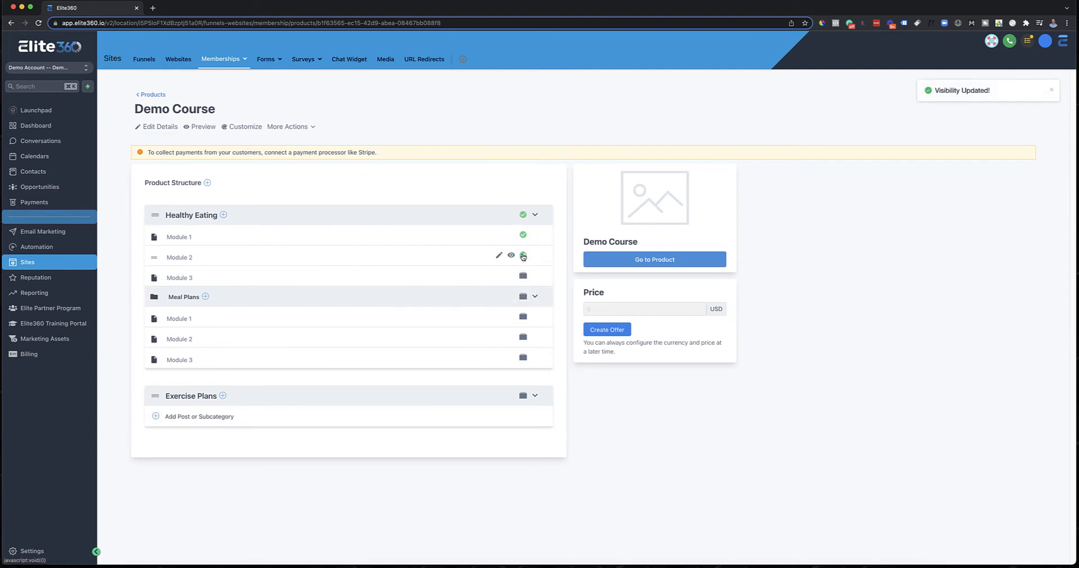
mouse_move(524, 264)
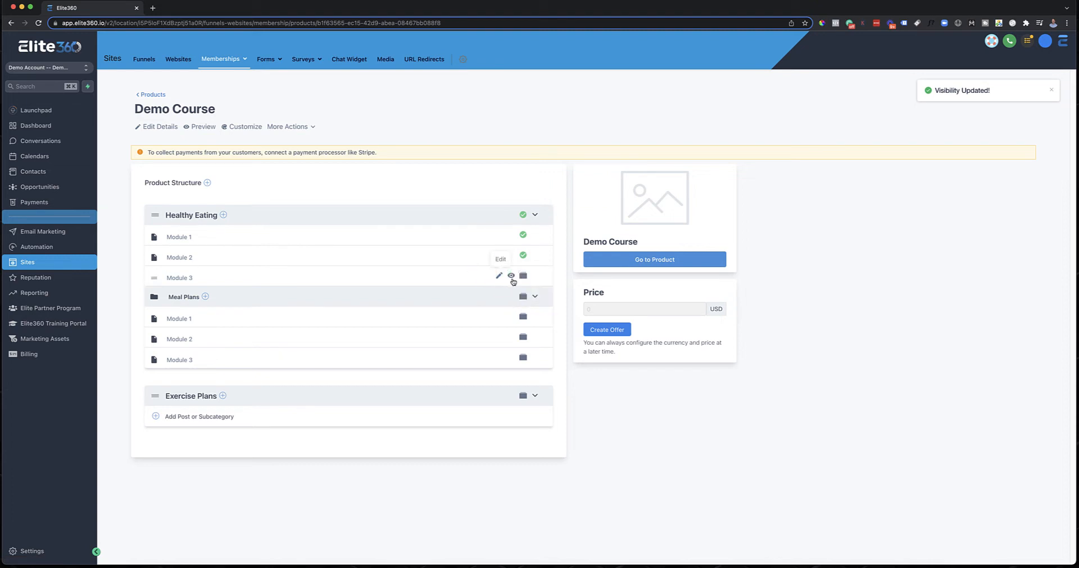
click(523, 275)
click(520, 292)
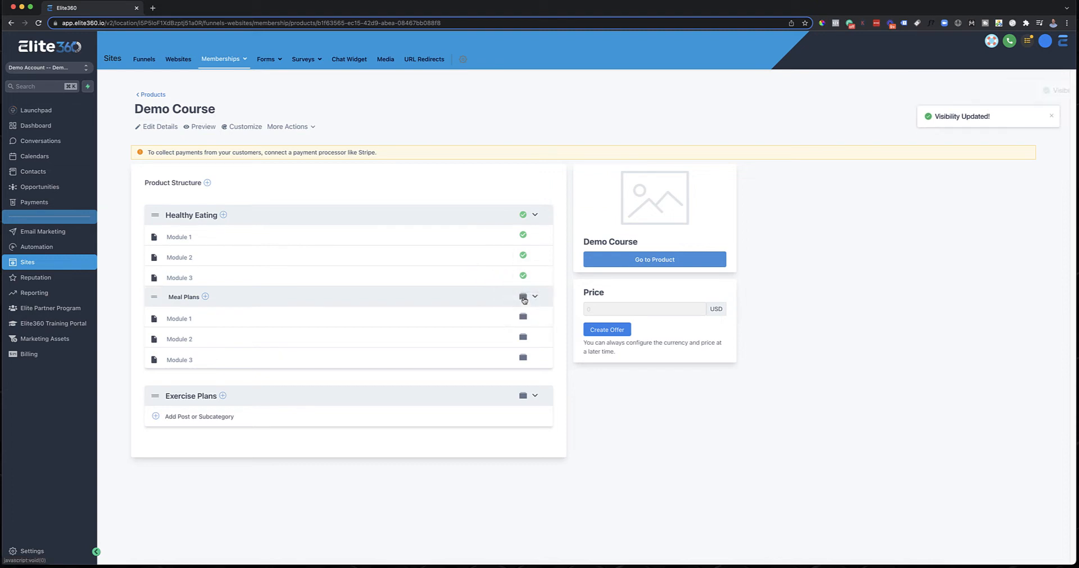
Step: Set the Meal Plans subcategory and its Module 1, Module 2 and Module 3 posts to Published
click(522, 296)
click(527, 311)
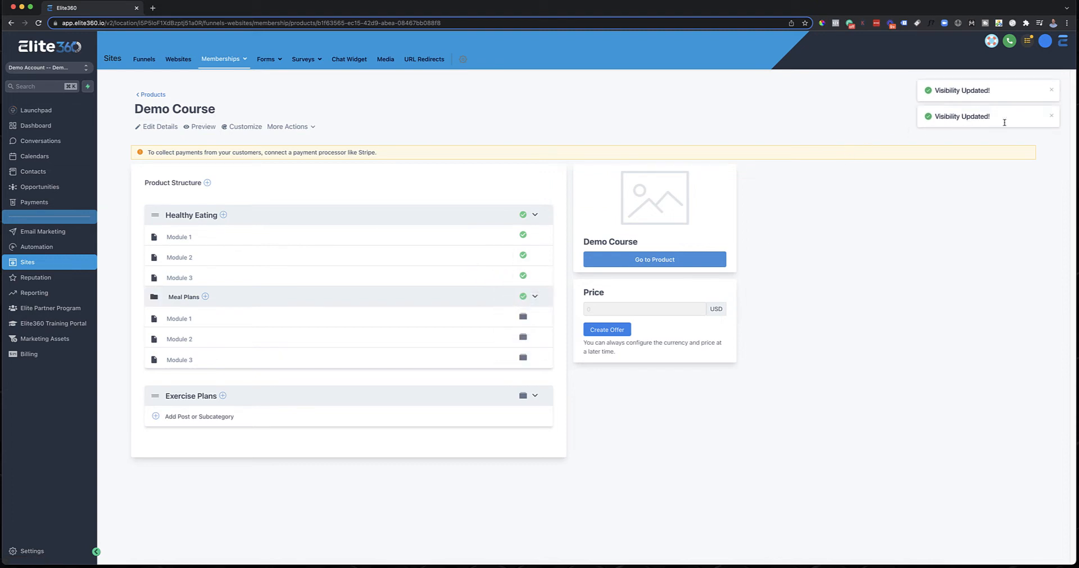
click(523, 315)
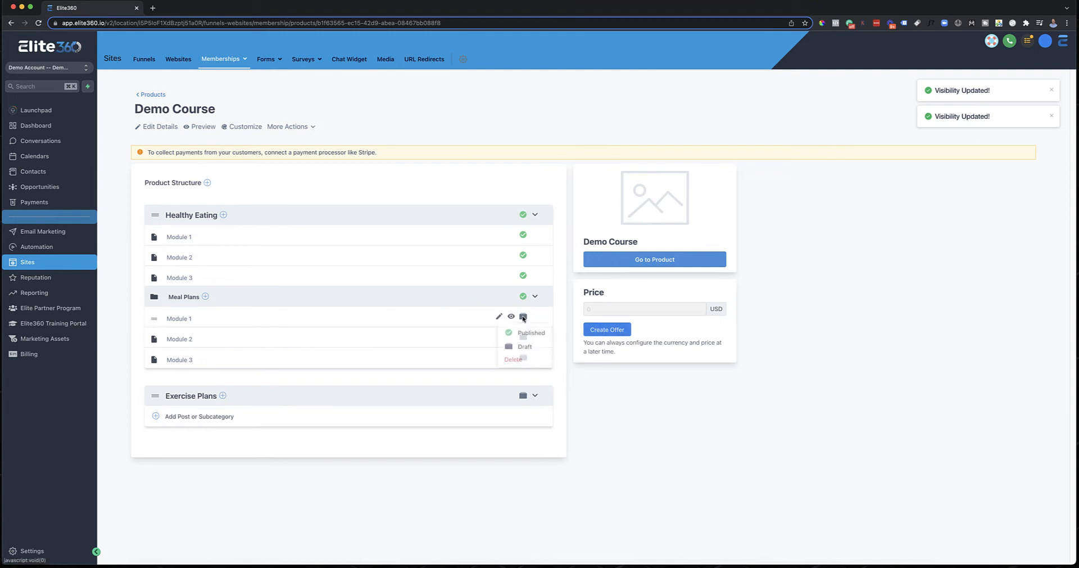
click(529, 337)
click(524, 338)
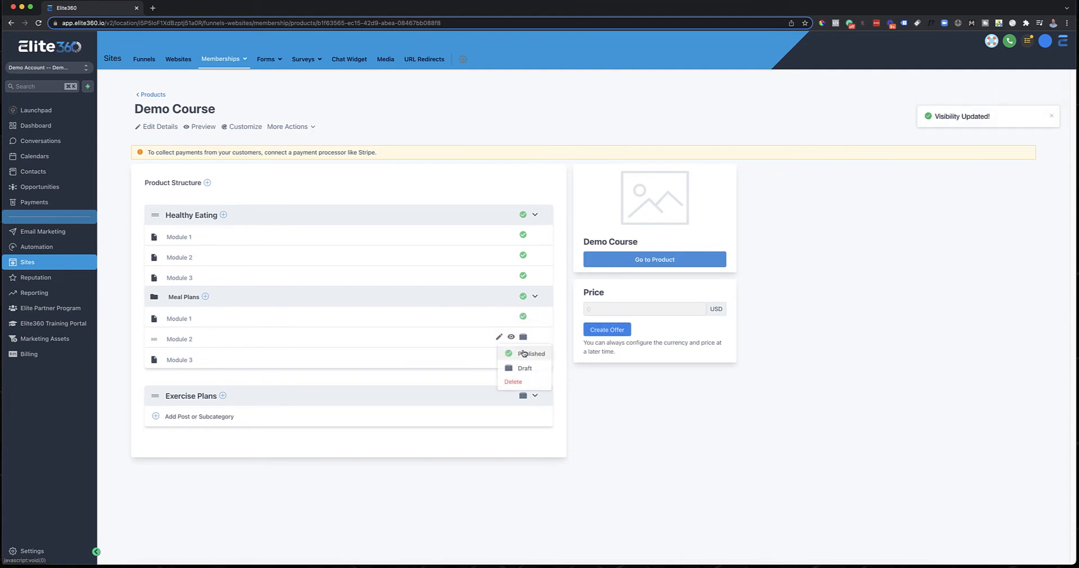
click(526, 356)
click(524, 357)
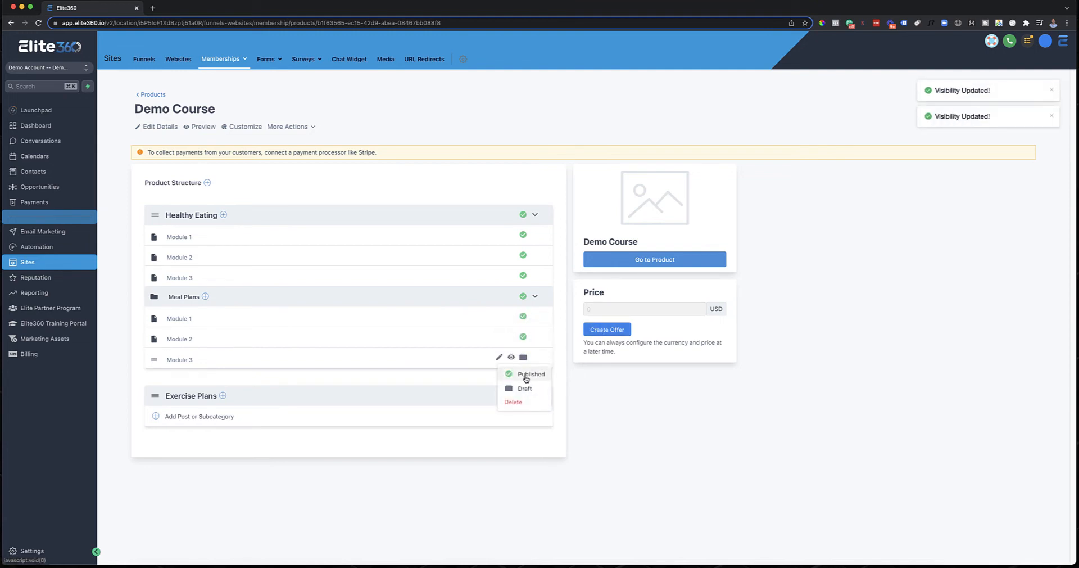
click(534, 373)
Step: Publish the Exercise Plans category and add a published post titled Module 1 to it
click(523, 395)
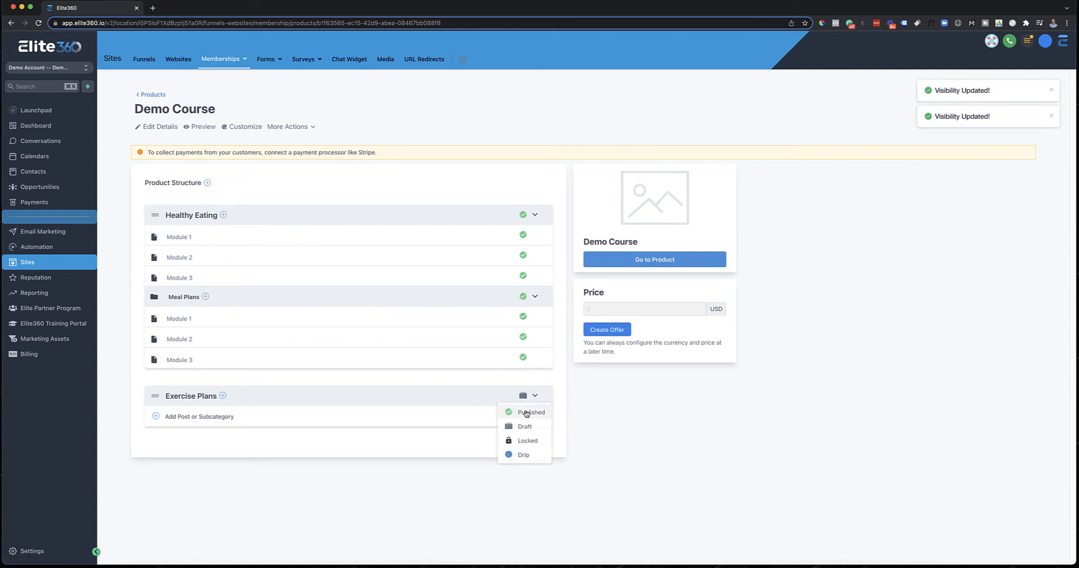
click(518, 412)
click(202, 416)
click(197, 431)
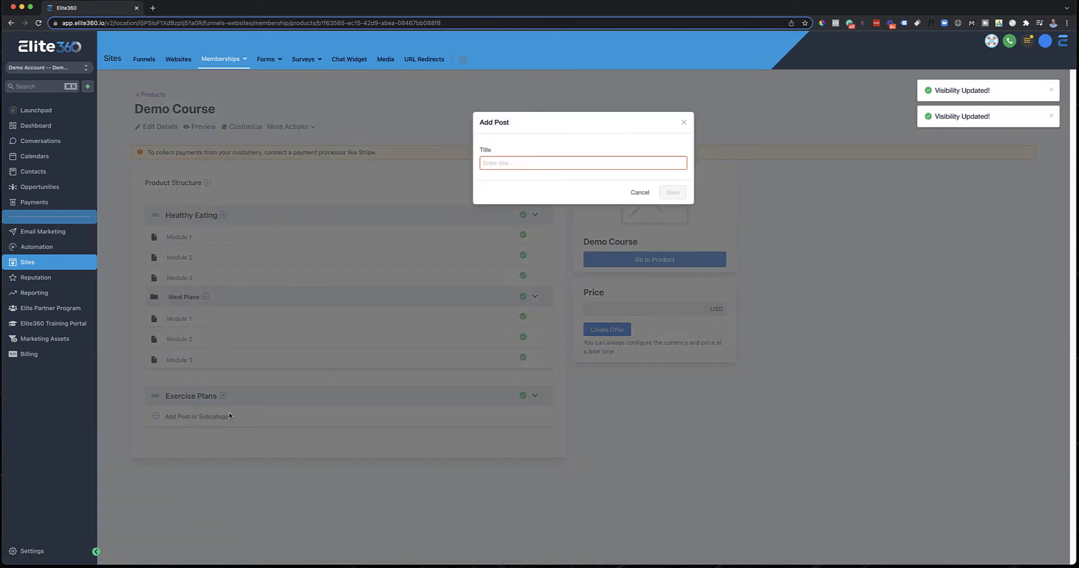
text(Mo)
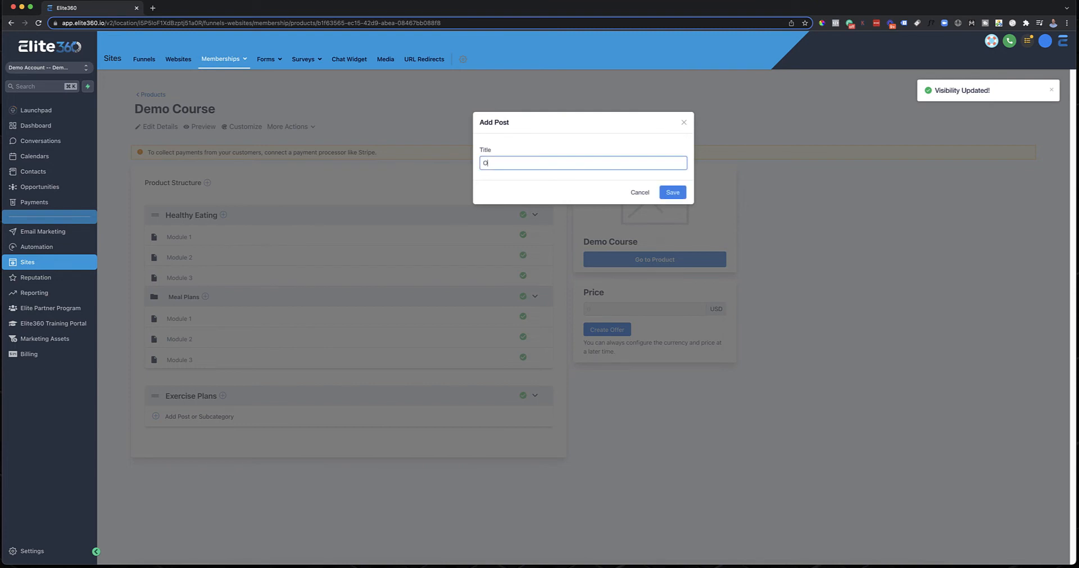
text(idu)
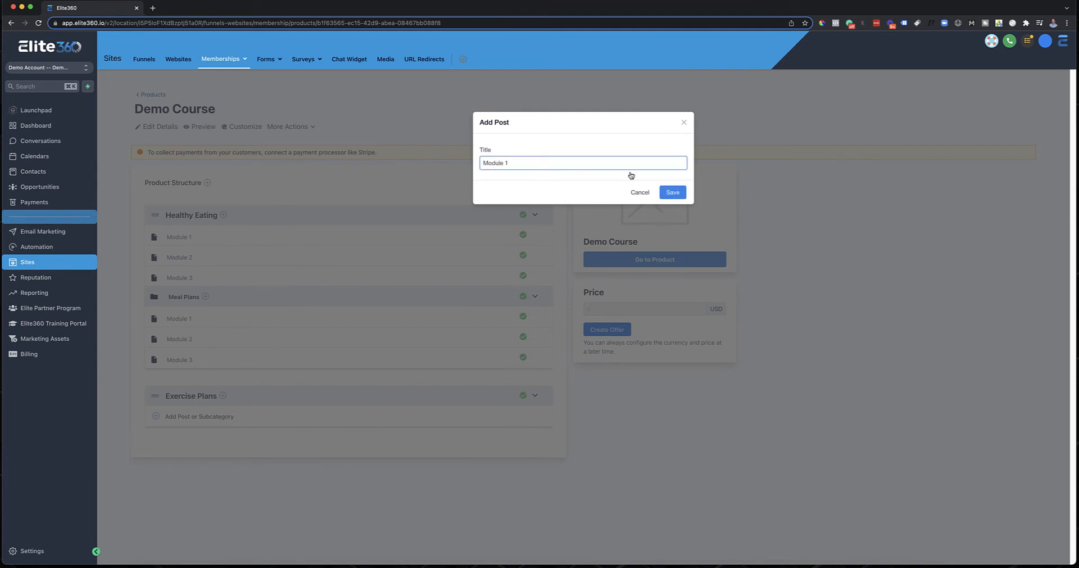
text(e 1)
click(673, 193)
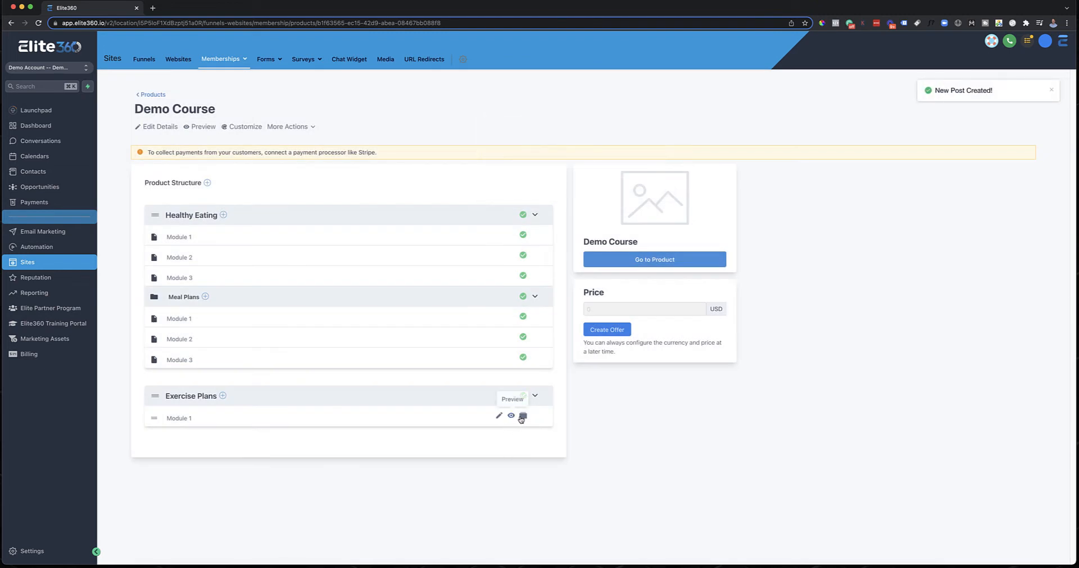
click(521, 417)
click(530, 435)
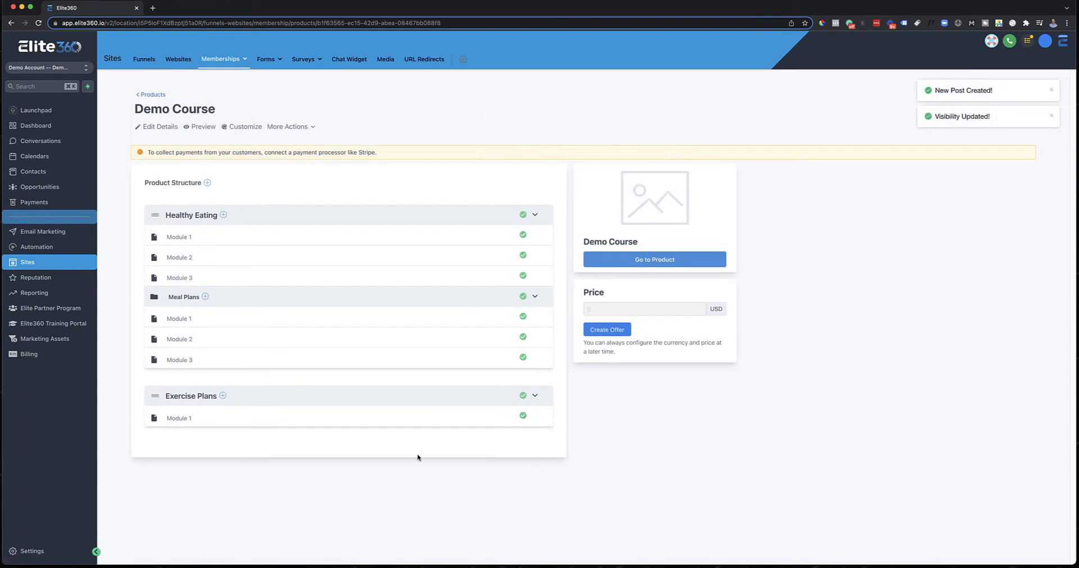
Step: Preview the Demo Course and examine how its categories, the Meal Plans subcategory and the modules are laid out
click(202, 127)
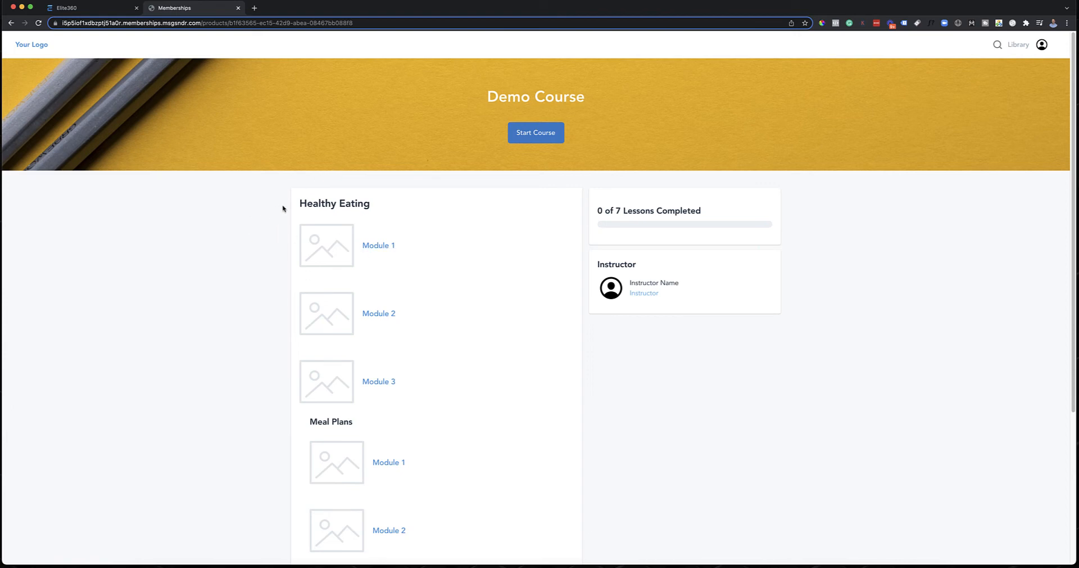
drag(283, 208, 419, 212)
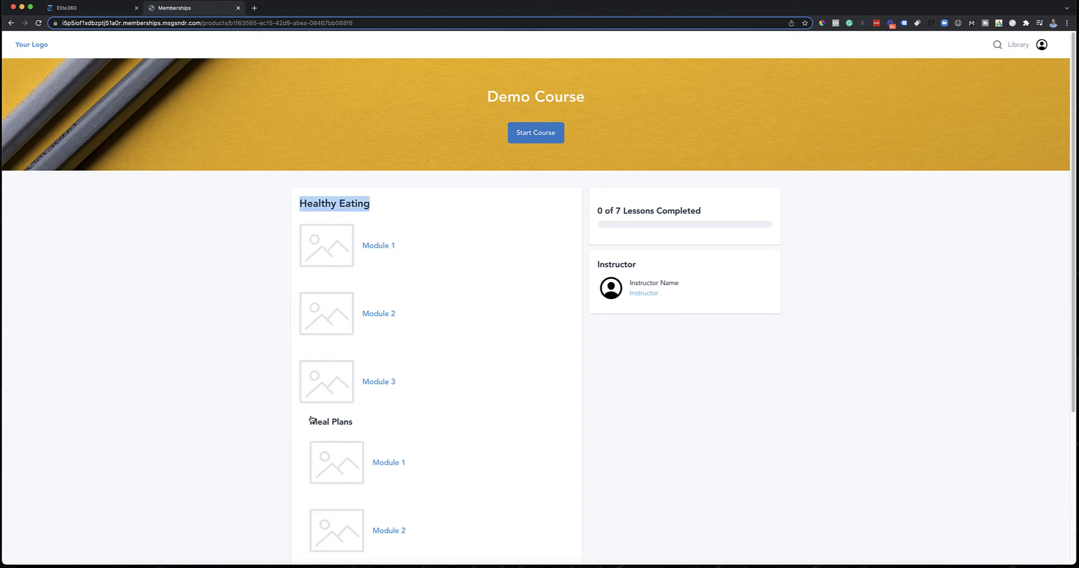
drag(311, 419, 426, 436)
click(422, 383)
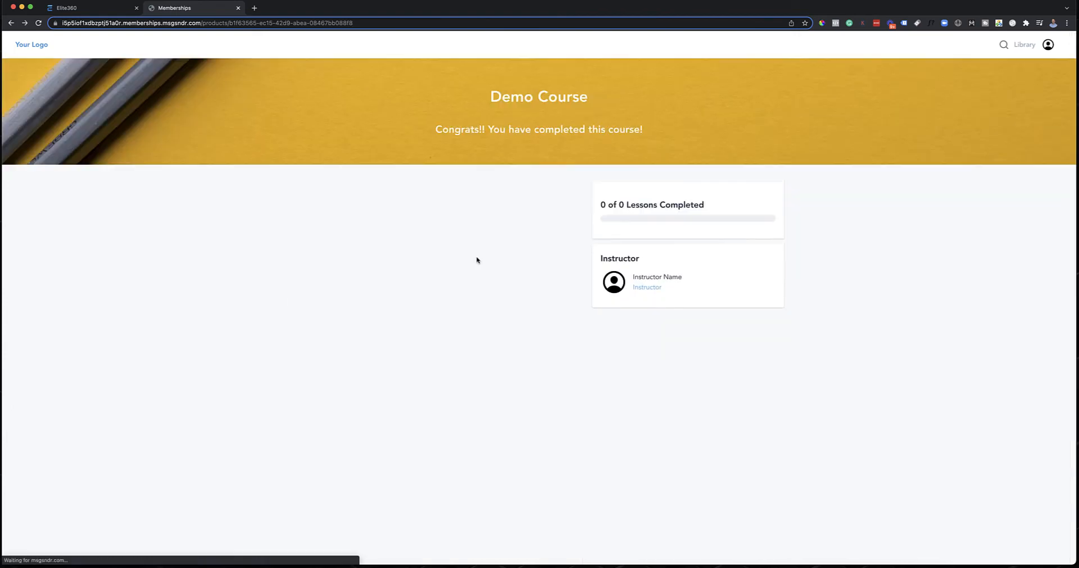
scroll(421, 323, down, 5)
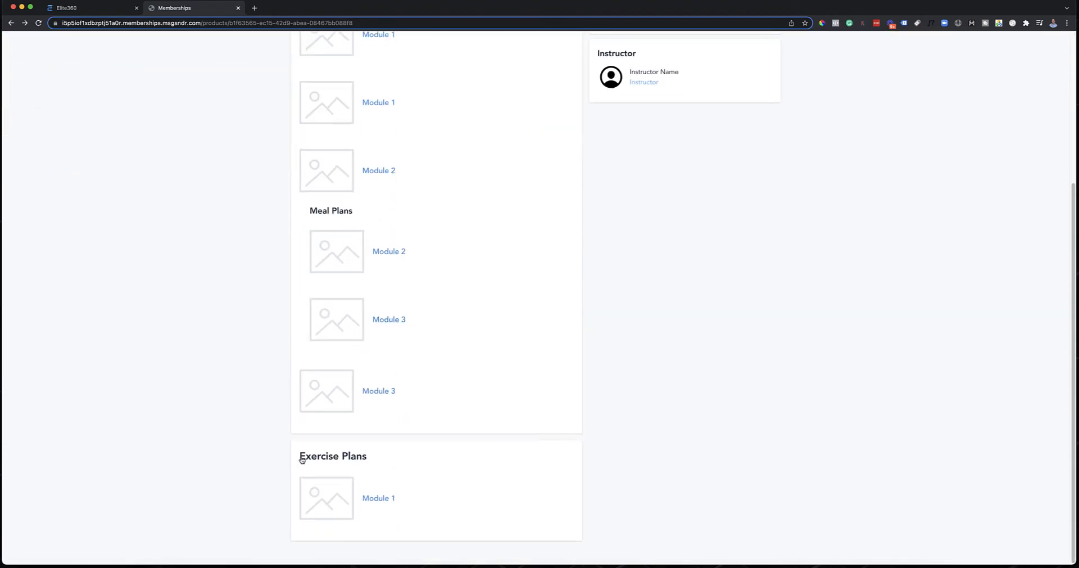
drag(302, 460, 399, 465)
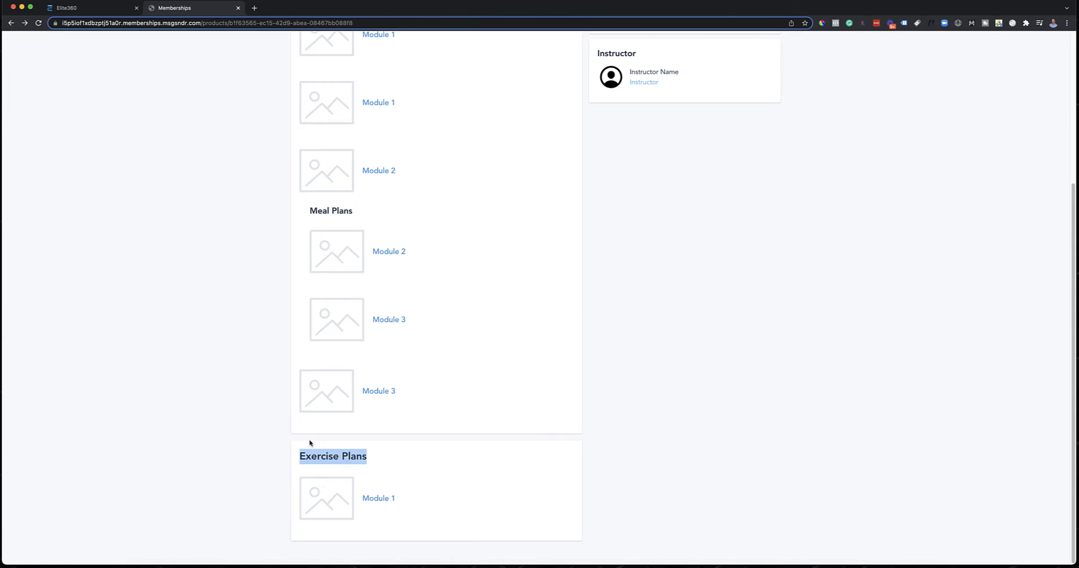
click(705, 415)
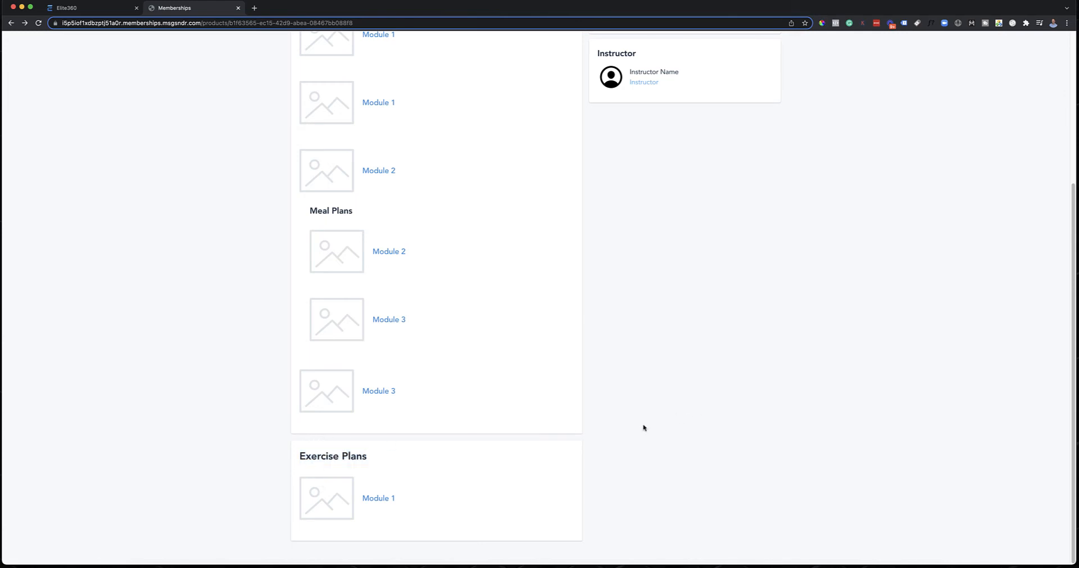
scroll(621, 438, up, 2)
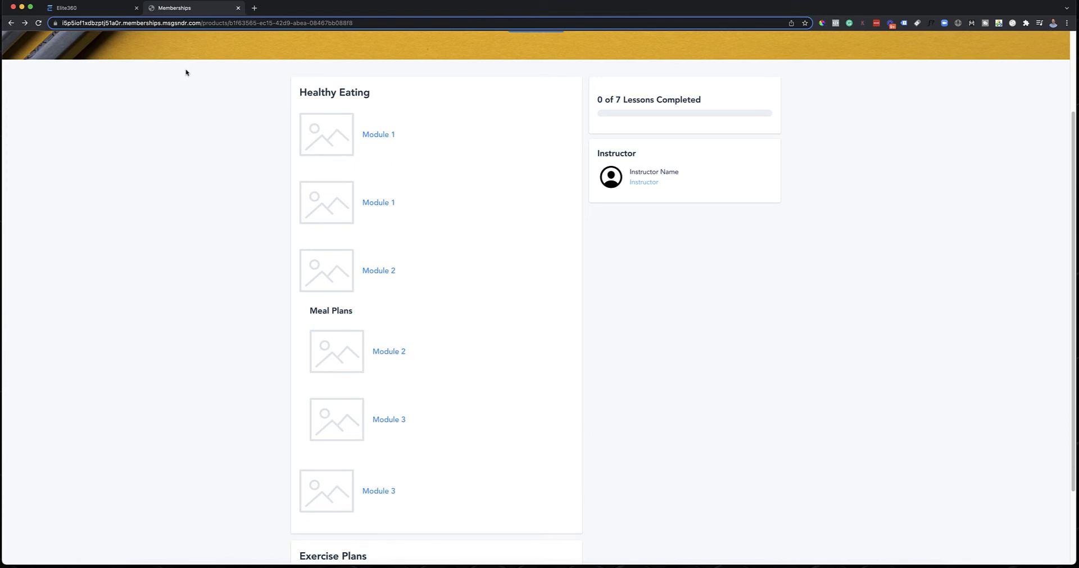
Step: Return to the product structure, reposition the last Module 3 post under Meal Plans and reload the course preview
click(88, 11)
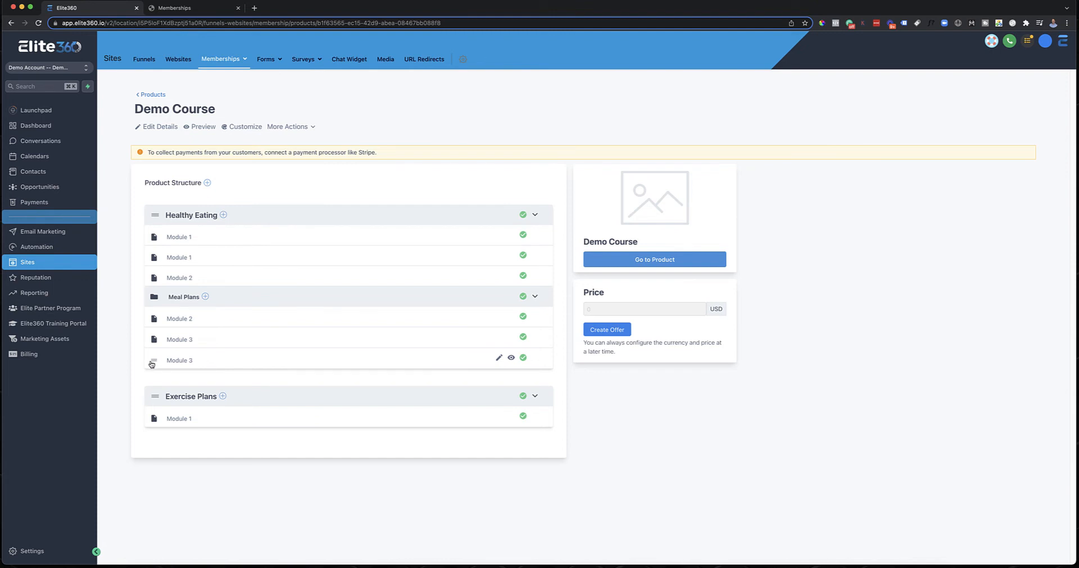
drag(153, 361, 206, 376)
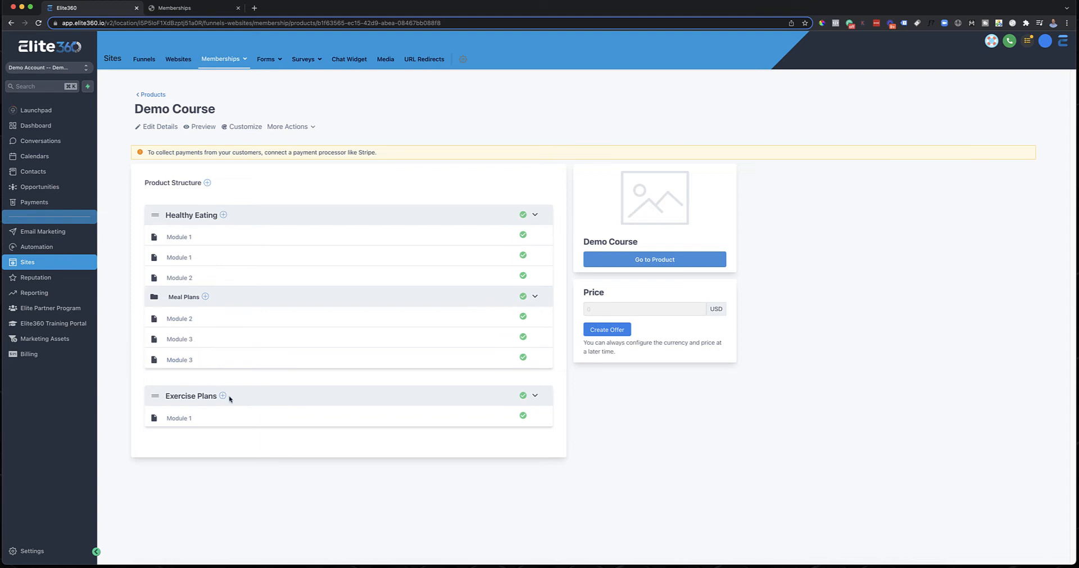
click(188, 8)
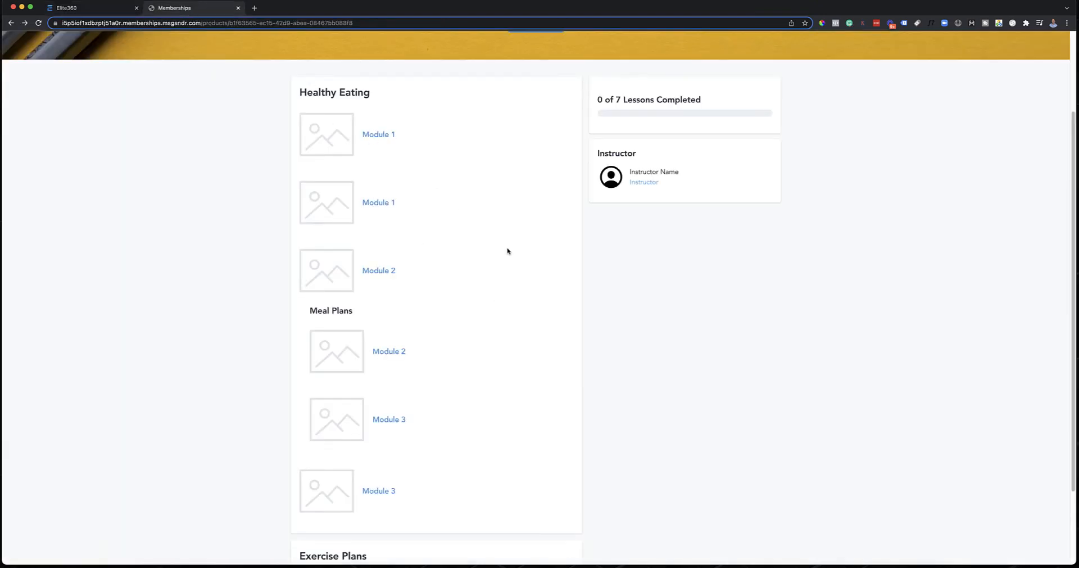
click(39, 22)
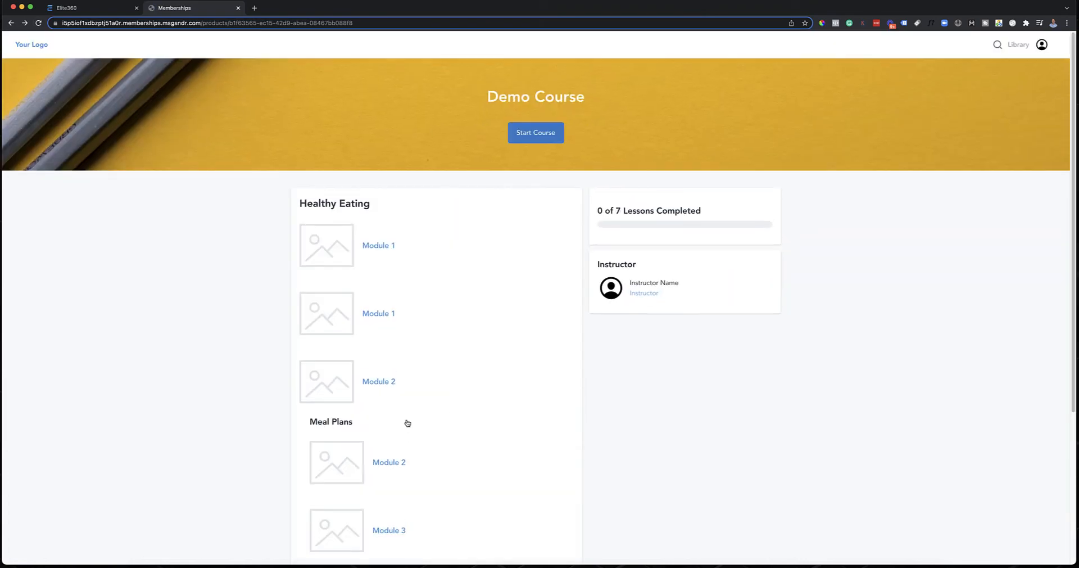
Step: Reorder the posts so Healthy Eating and Meal Plans each contain Module 1, Module 2 and Module 3 in order, and reload the course preview
scroll(409, 420, down, 4)
scroll(337, 410, up, 4)
click(102, 12)
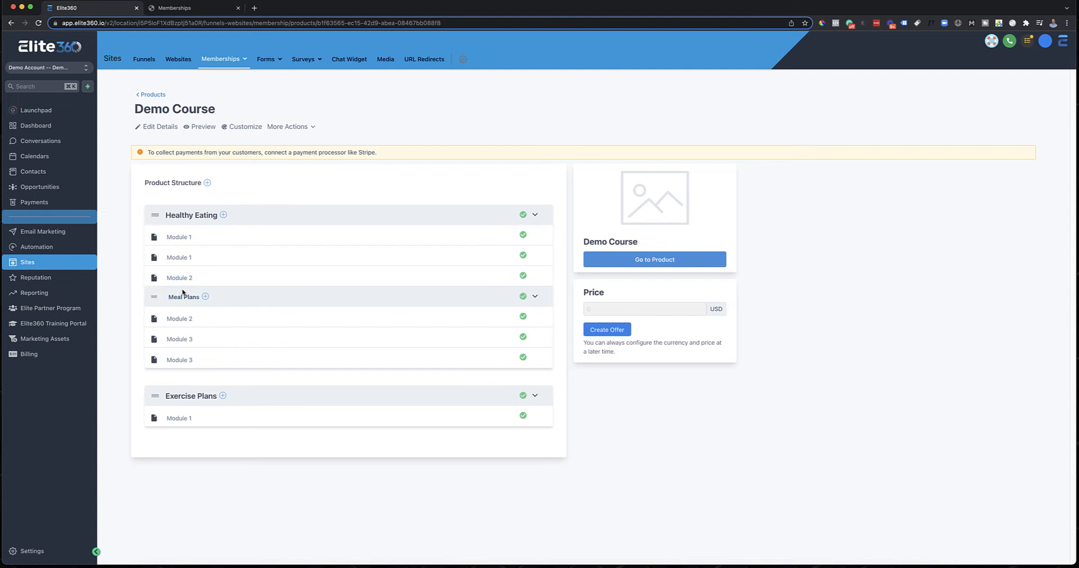
mouse_move(155, 321)
mouse_down()
mouse_move(159, 292)
mouse_move(158, 328)
mouse_move(169, 319)
mouse_up()
mouse_move(155, 258)
mouse_down()
mouse_move(159, 318)
mouse_move(156, 278)
mouse_up()
click(196, 8)
click(38, 23)
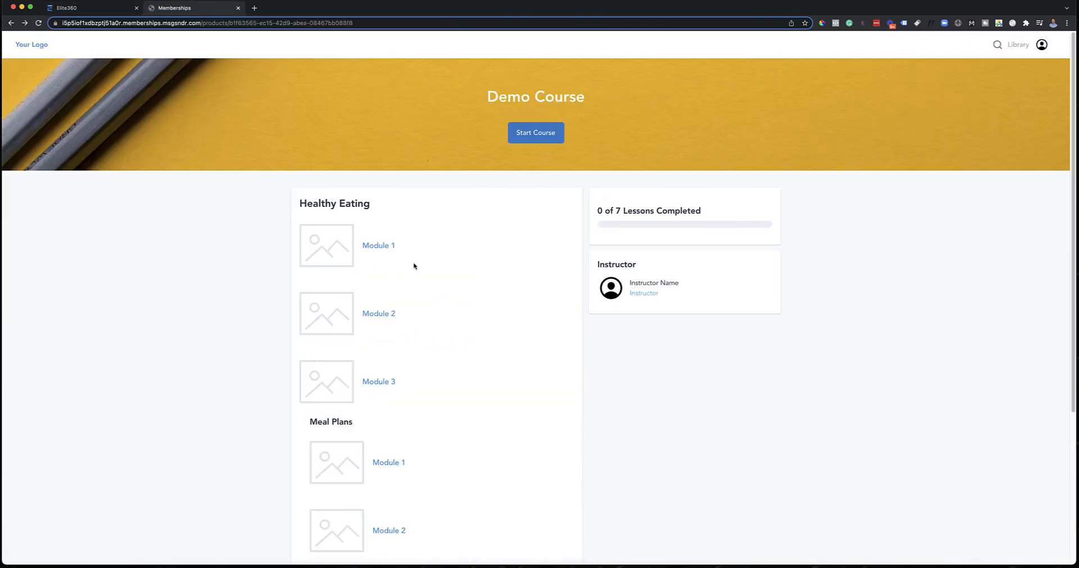
Step: Examine the order of the categories and modules in the course preview and open Healthy Eating's Module 1 lesson
scroll(377, 368, down, 5)
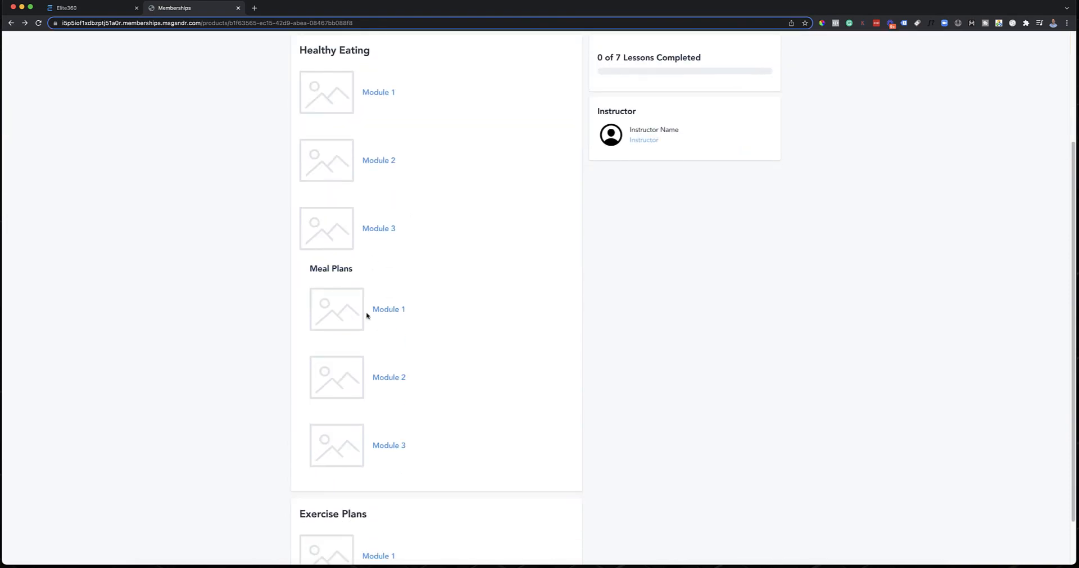
scroll(399, 212, down, 2)
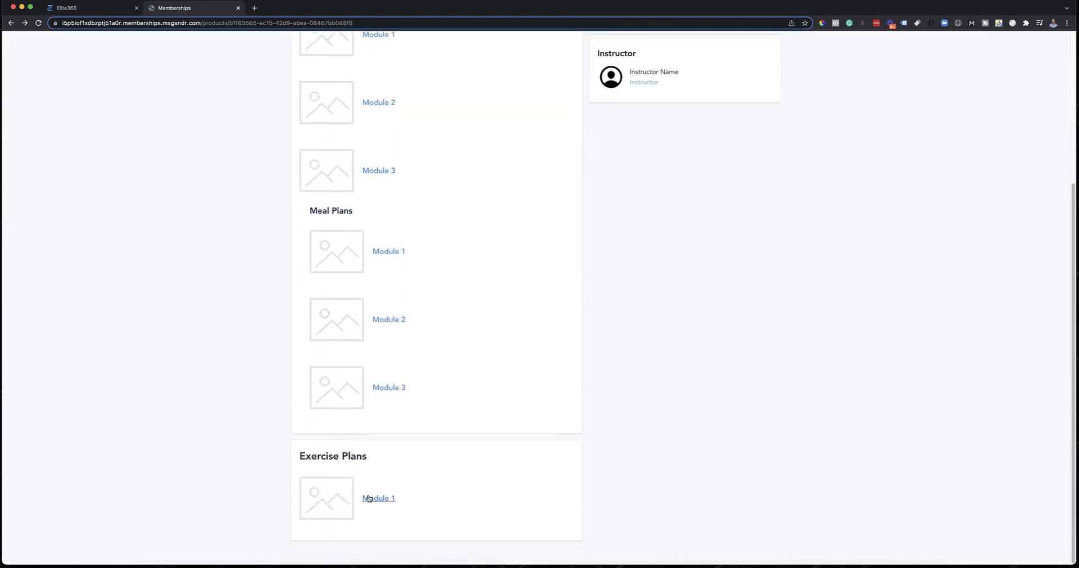
scroll(443, 450, up, 7)
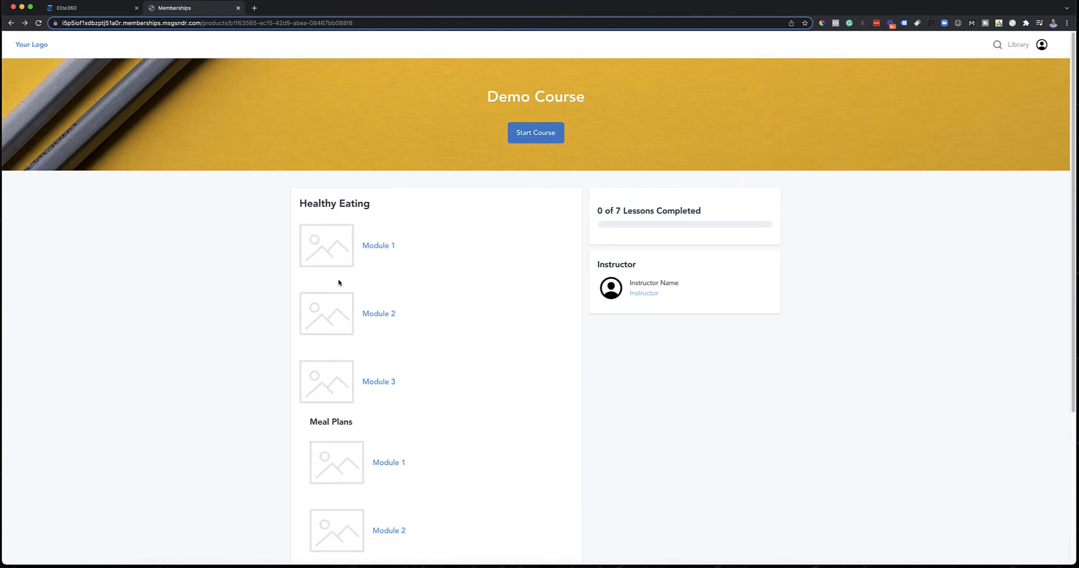
click(377, 246)
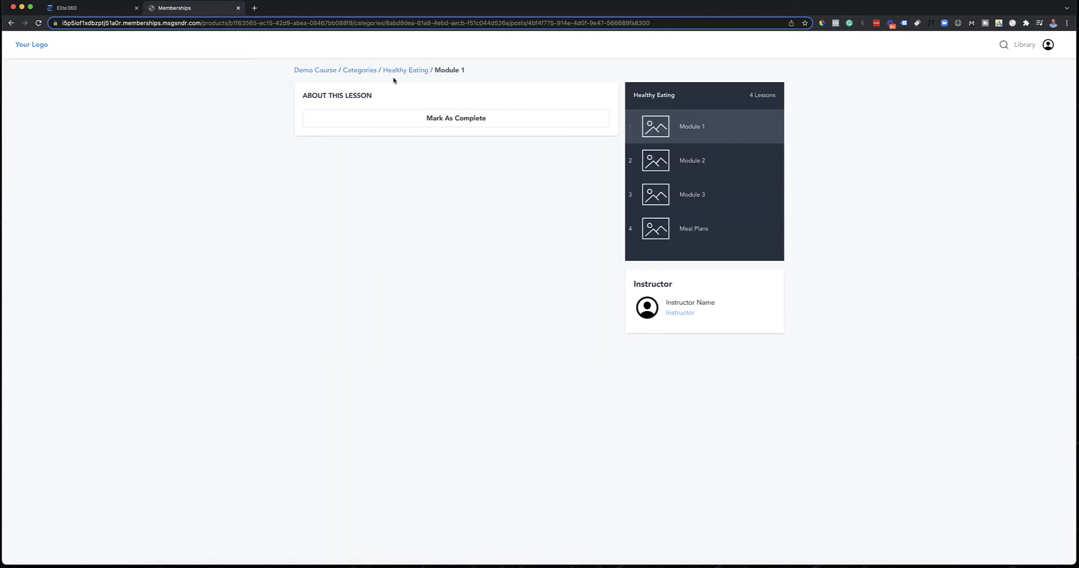
Step: Return to the product structure and view the edit pages of Healthy Eating's Module 1 post and the Healthy Eating category
click(71, 10)
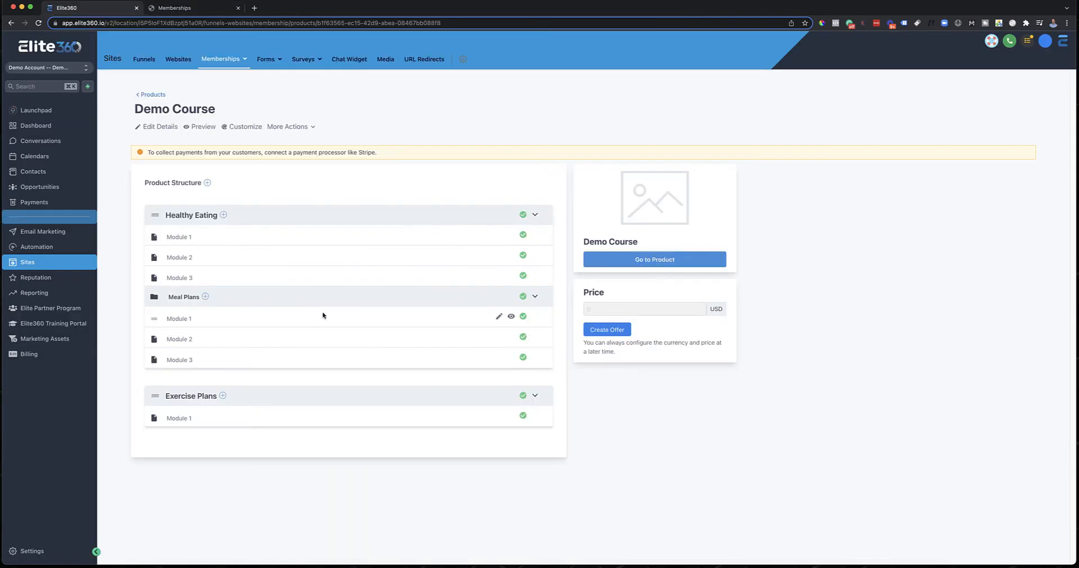
click(169, 238)
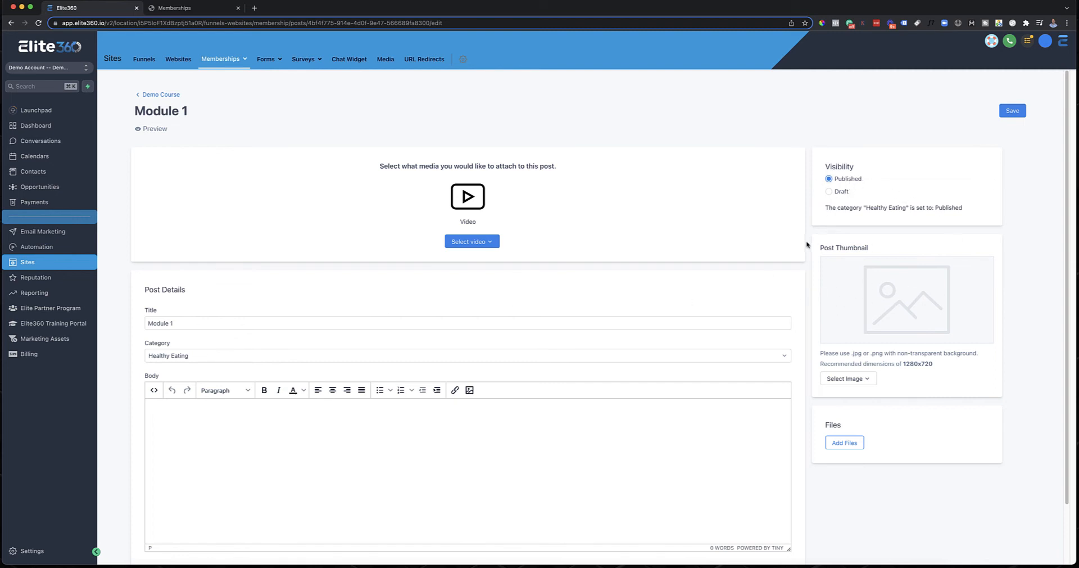
drag(806, 244, 888, 248)
key(super+Left)
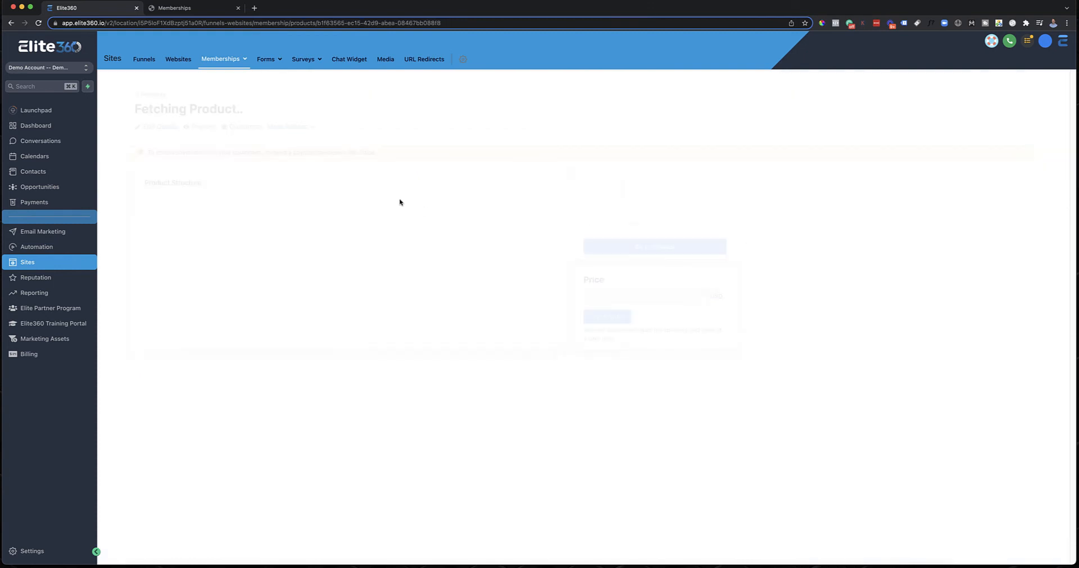
click(189, 217)
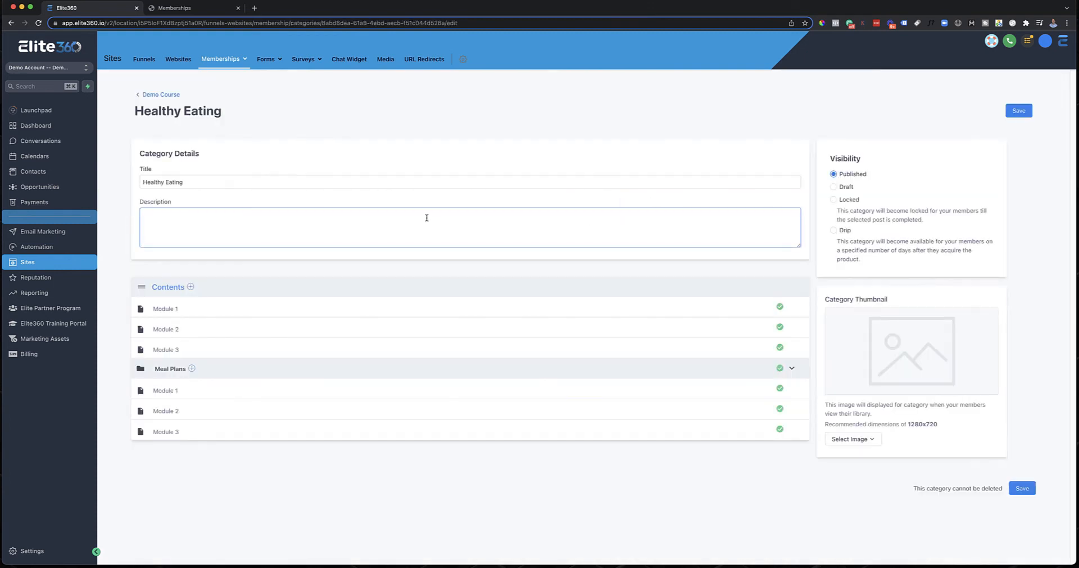
key(super+Left)
Step: Open Healthy Eating's Module 1 post for editing and enter "This is just a test." in bold as its body text
click(179, 236)
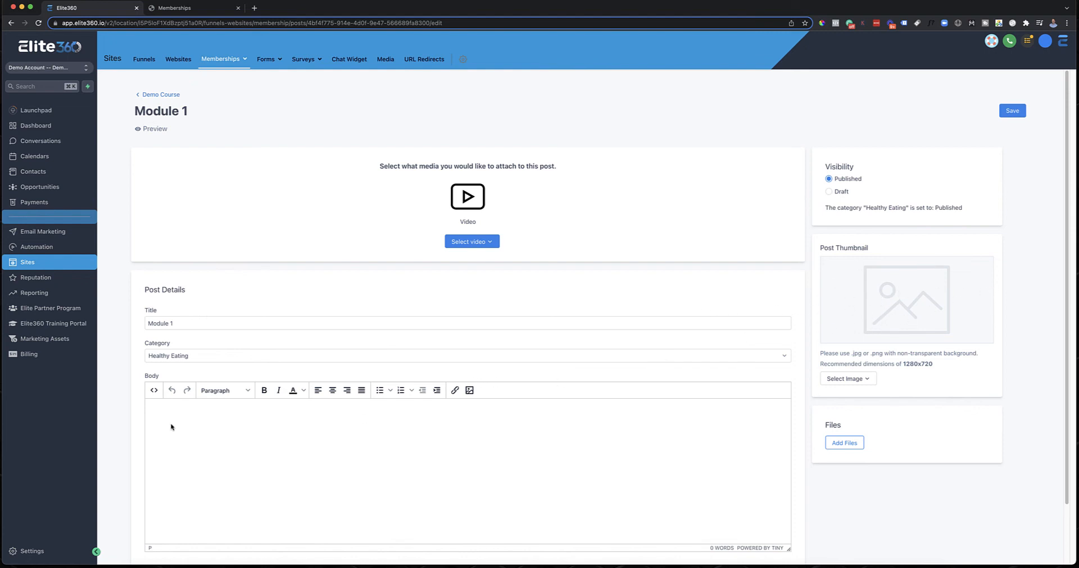
scroll(192, 419, down, 2)
scroll(279, 422, up, 2)
click(489, 244)
text(This is just a test.)
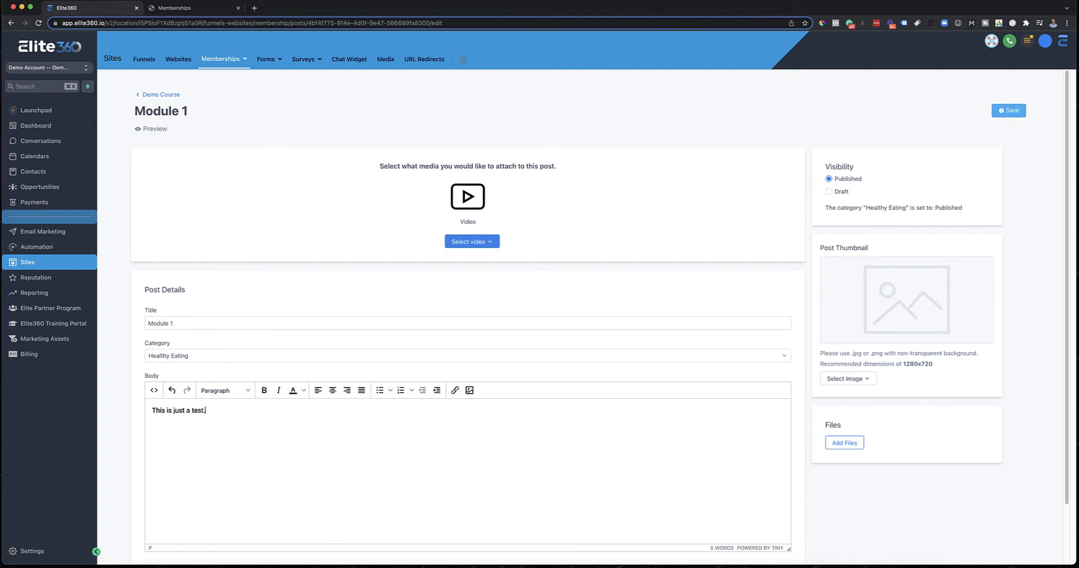
Step: Format the body sentence as Heading 1 and add an empty line below it
drag(245, 420, 136, 410)
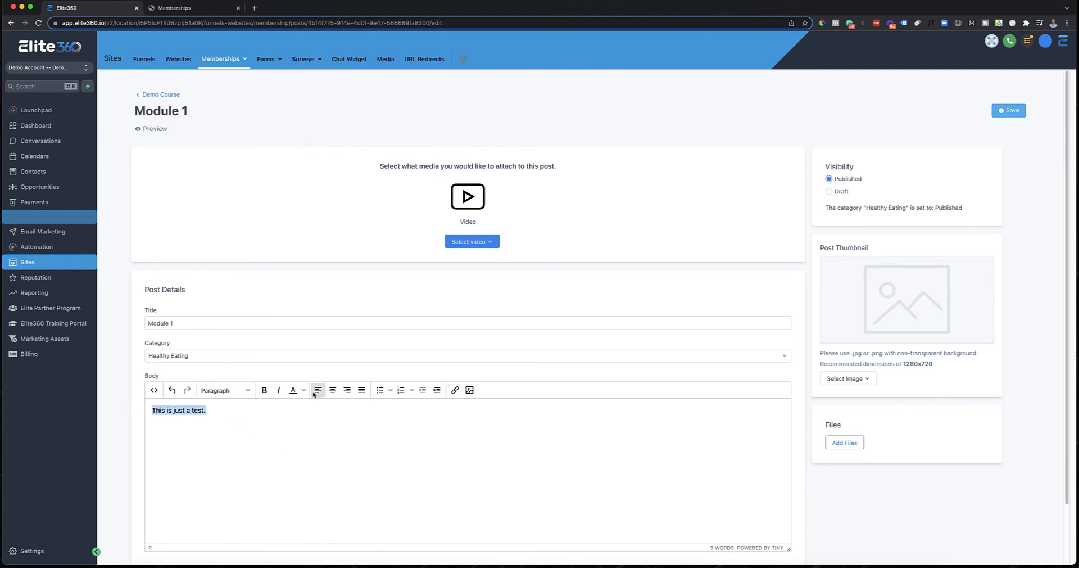
click(247, 390)
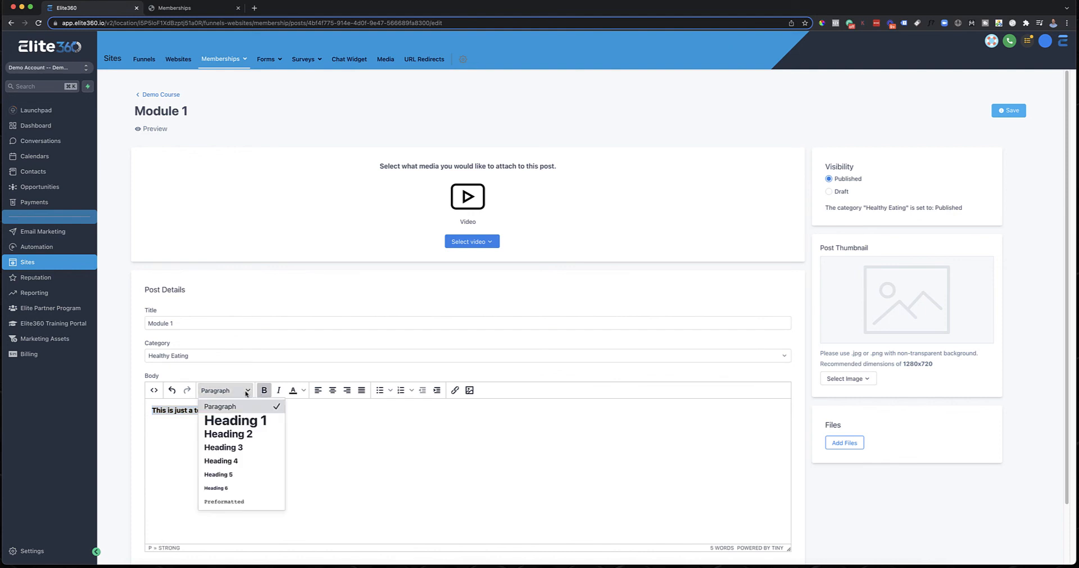
click(225, 434)
click(293, 431)
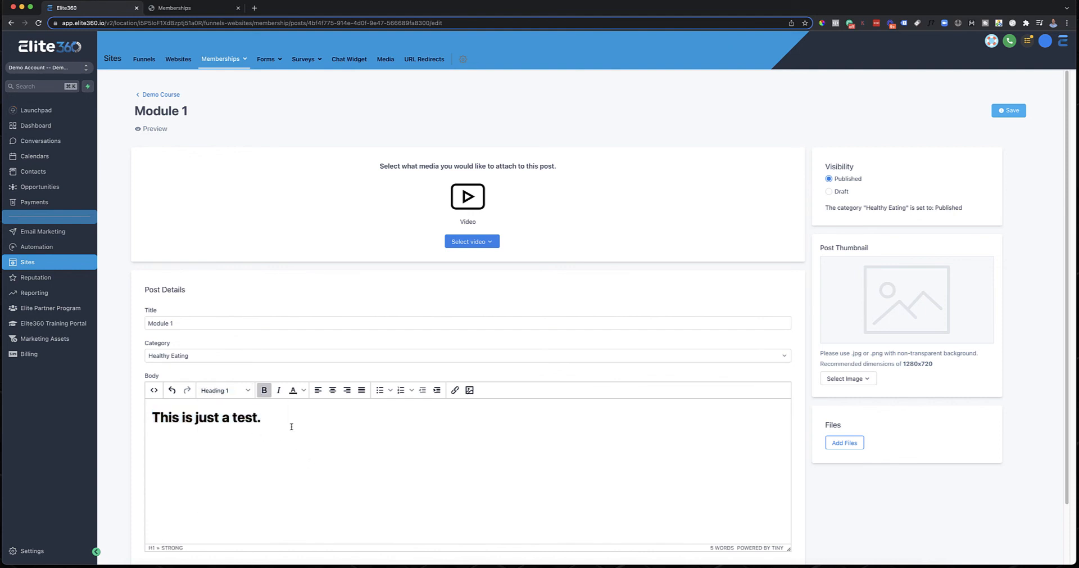
key(Return)
Step: View the body editor's image insertion options, close them without adding an image and save the Module 1 post
click(471, 390)
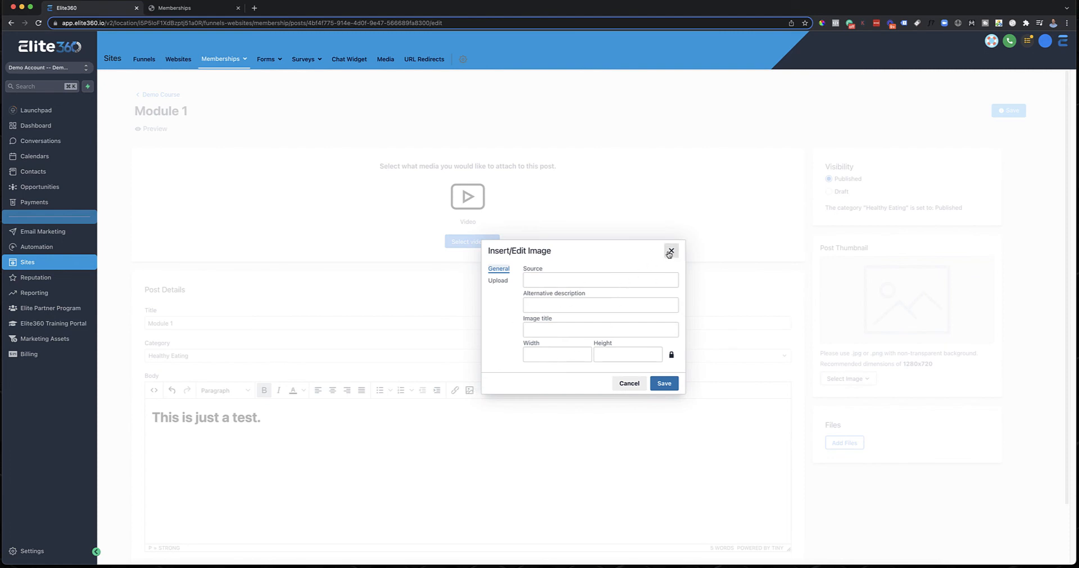
click(671, 250)
drag(293, 421, 50, 416)
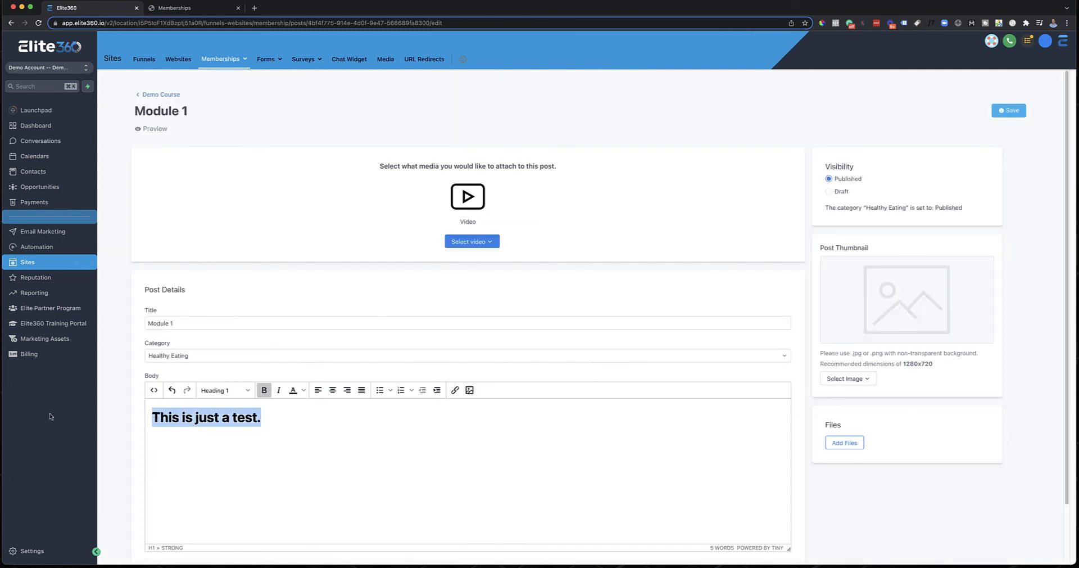
click(359, 443)
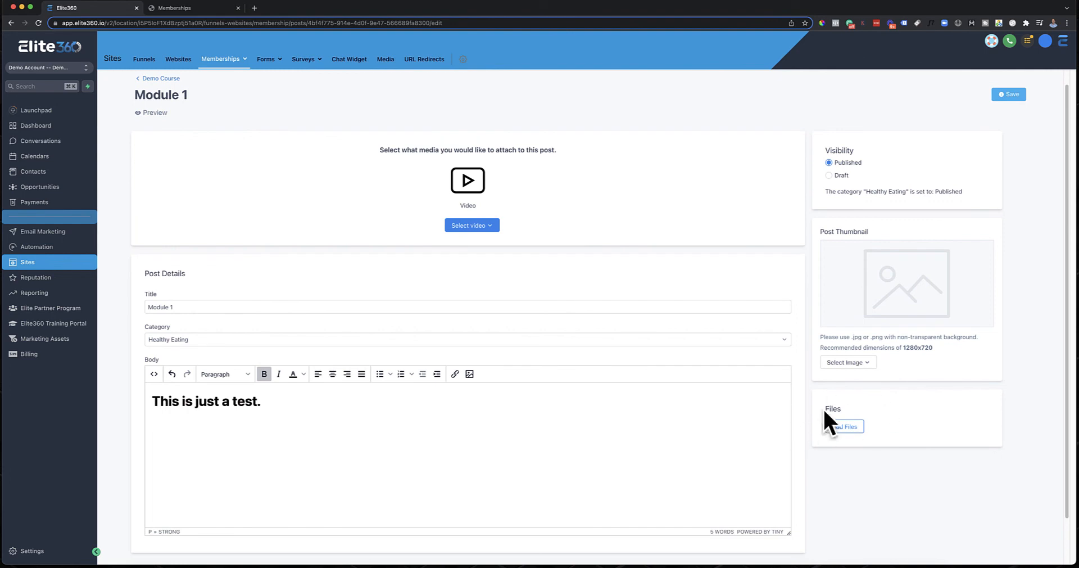
drag(819, 405, 883, 410)
click(1011, 94)
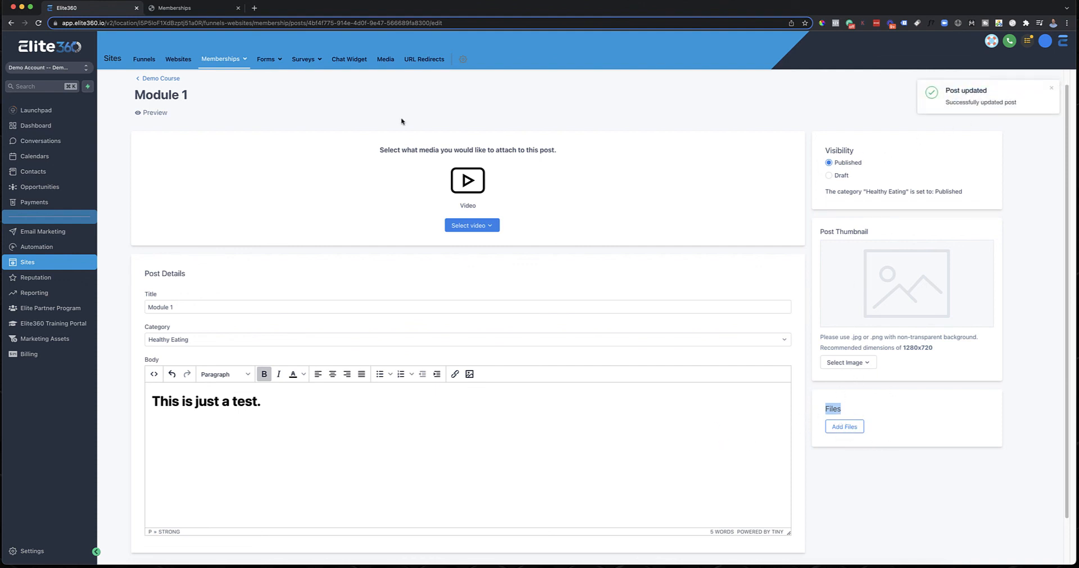
Step: Reload the Module 1 lesson in the course preview and check its body text
click(181, 8)
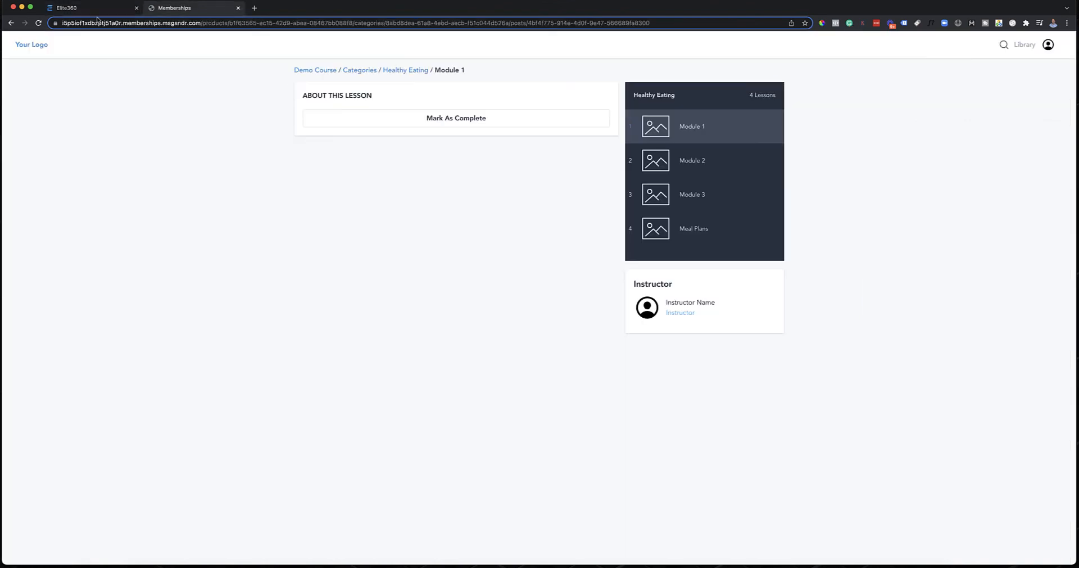
click(37, 23)
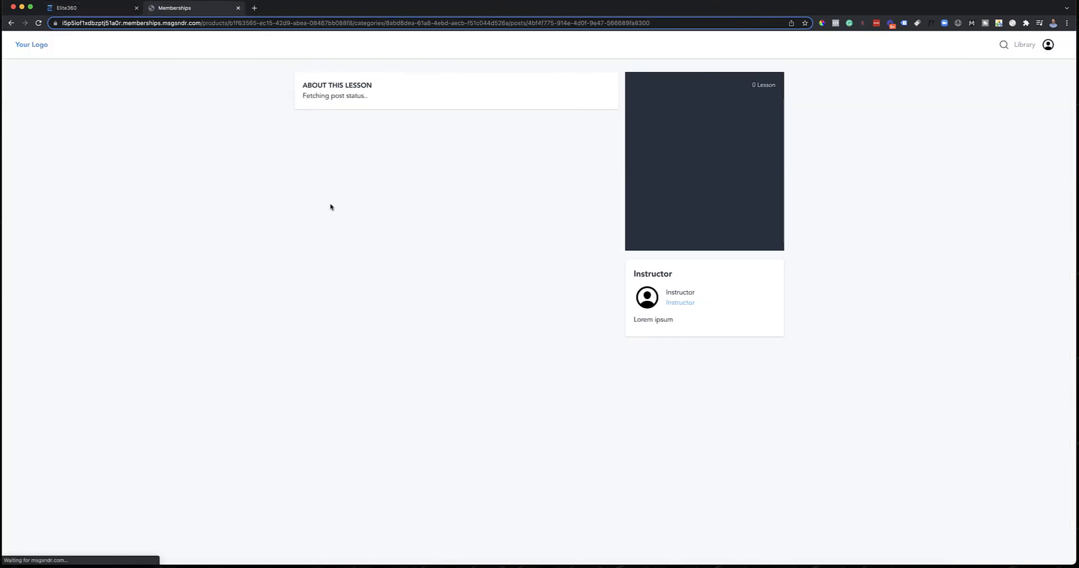
drag(304, 119, 461, 129)
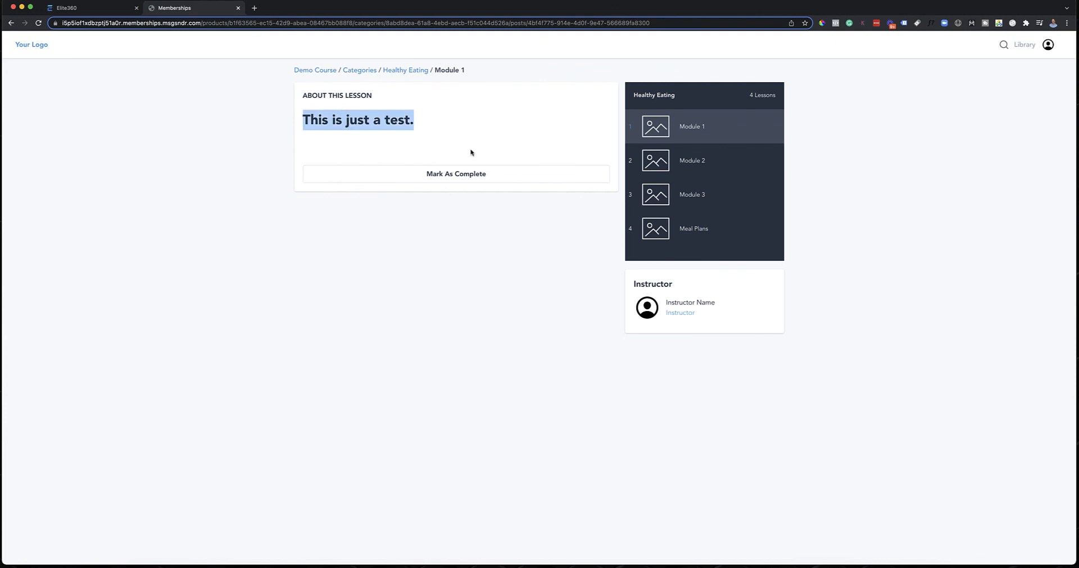
click(459, 129)
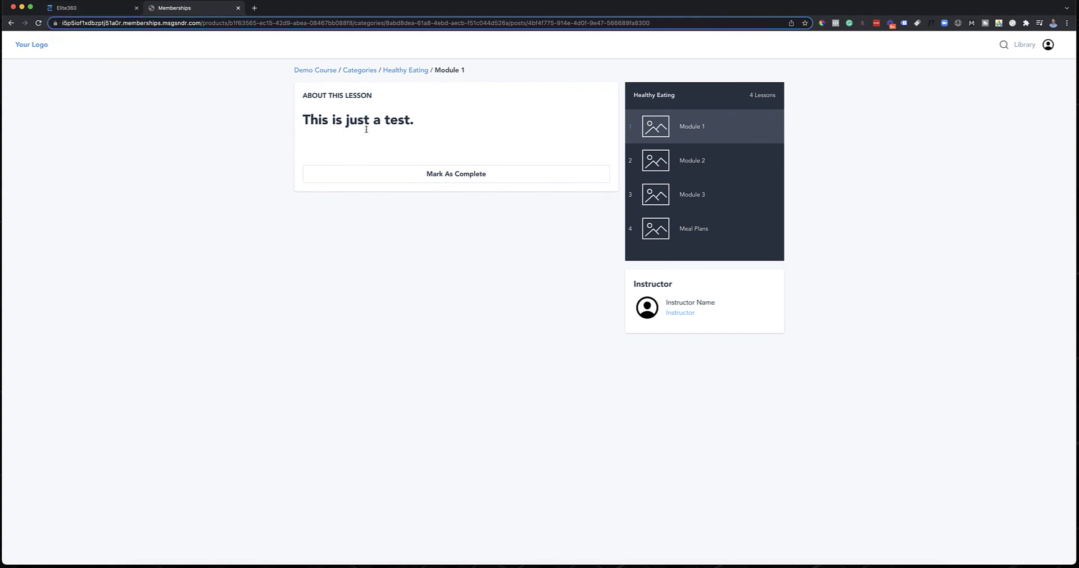
Step: View the Module 2, Module 3 and Meal Plans entries from Healthy Eating's lesson list
click(731, 176)
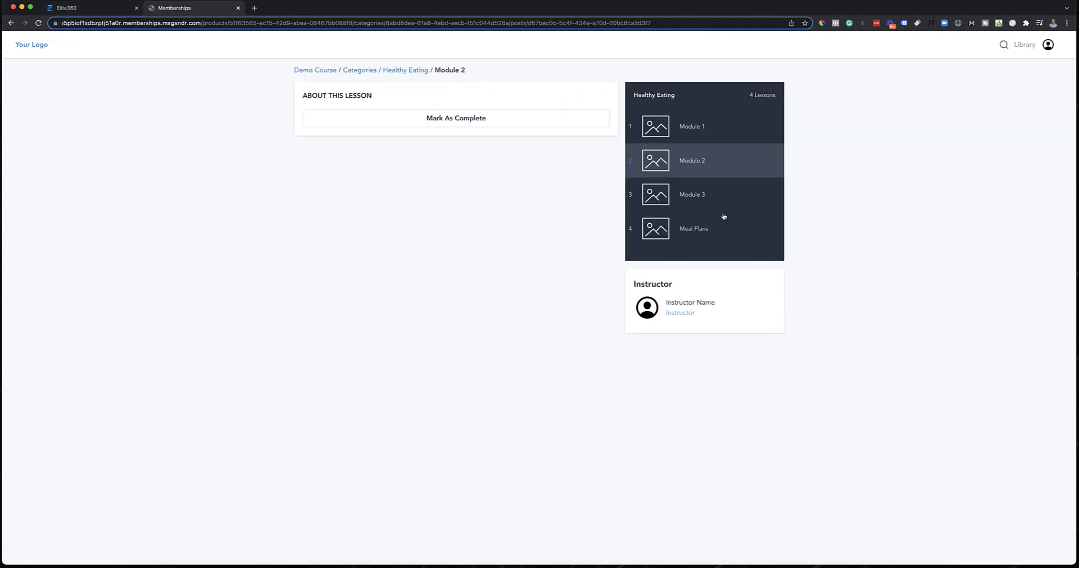
click(724, 190)
click(732, 236)
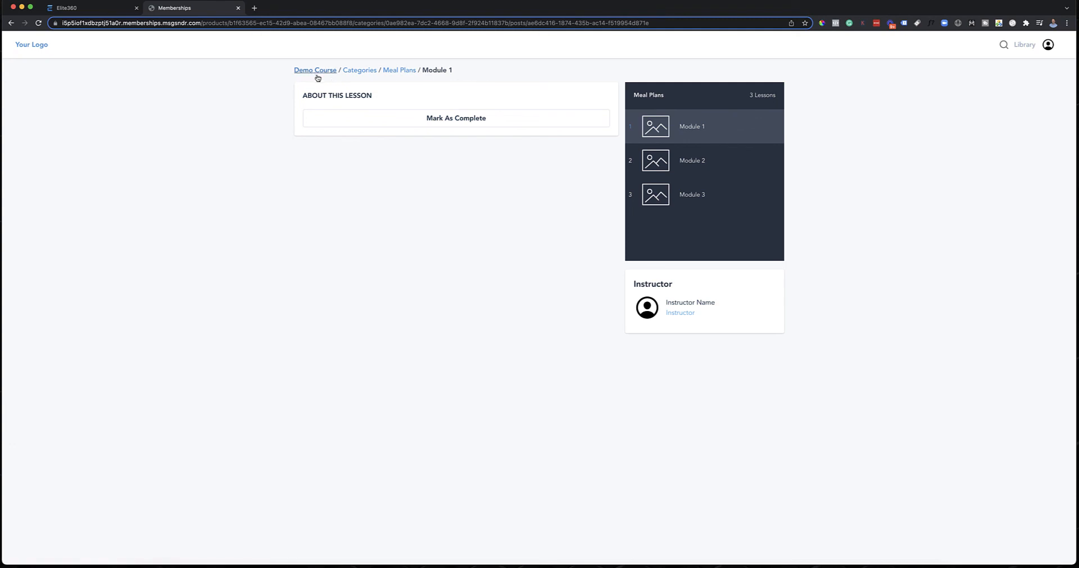
Step: Follow the breadcrumbs through Meal Plans and Categories back to the Demo Course page and examine its course overview
click(388, 72)
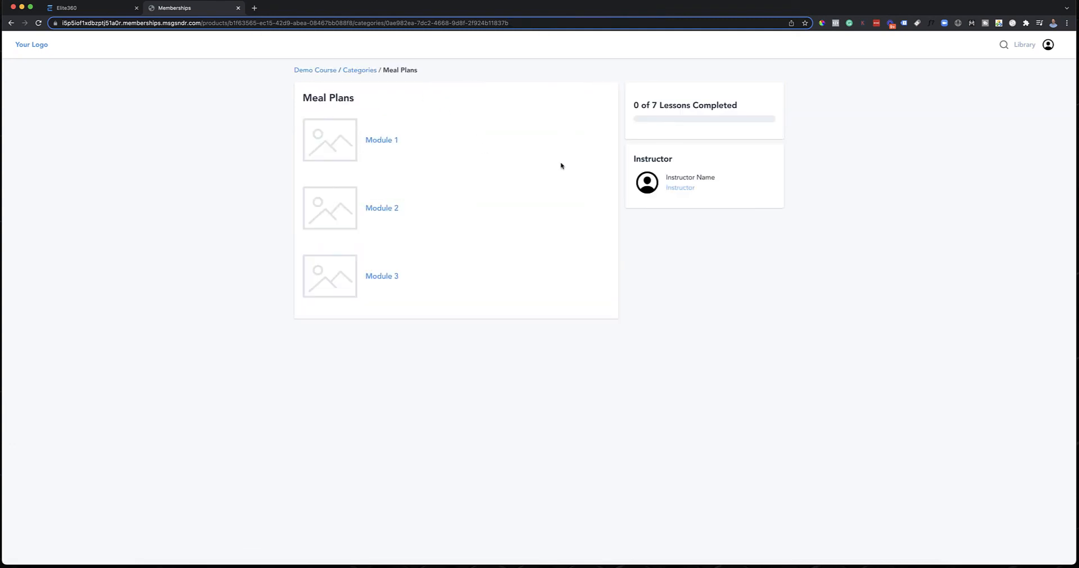
right_click(437, 88)
click(386, 88)
click(360, 70)
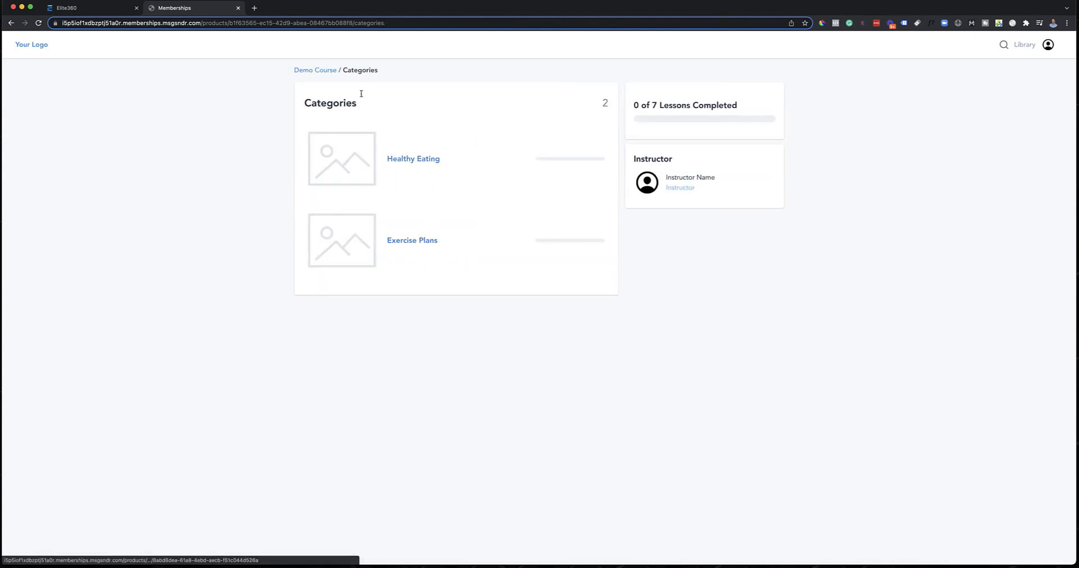
click(315, 70)
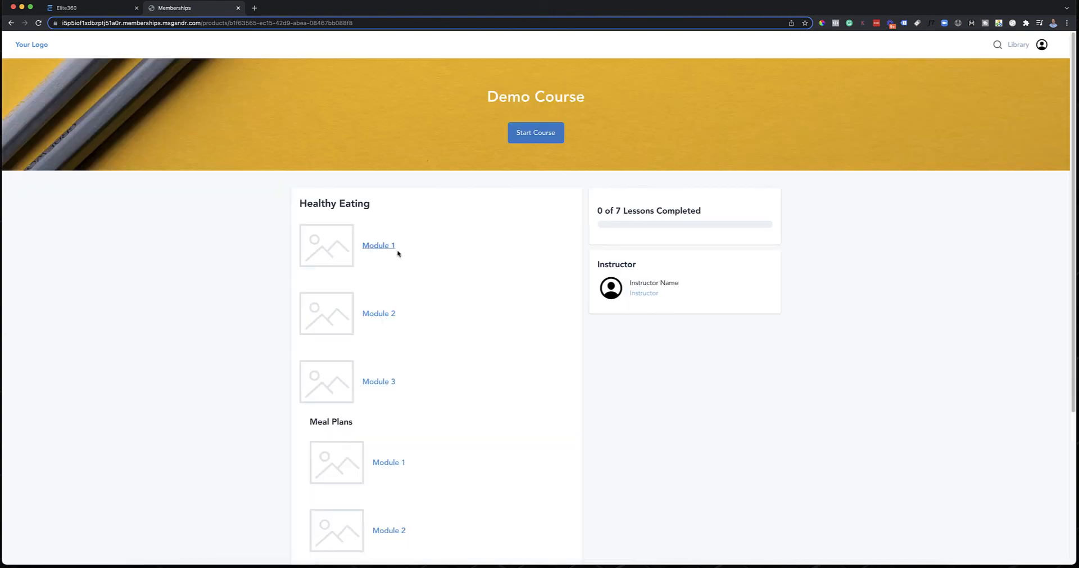
scroll(273, 305, down, 3)
scroll(273, 305, down, 3)
scroll(273, 305, up, 10)
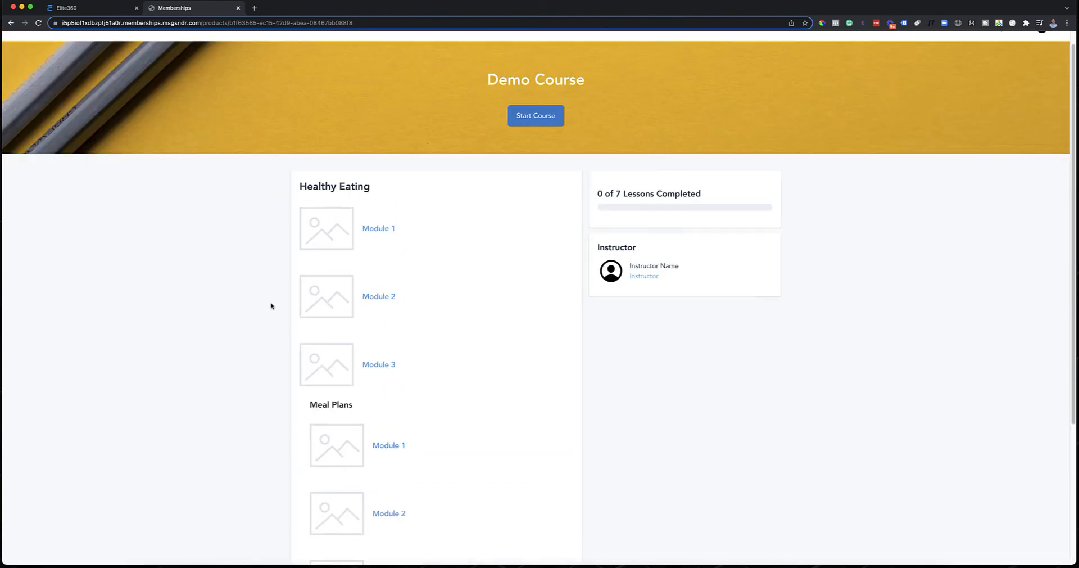
Step: Return to the Module 1 post editor and go back through Demo Course's product structure to the list of all products
click(98, 10)
scroll(264, 272, down, 2)
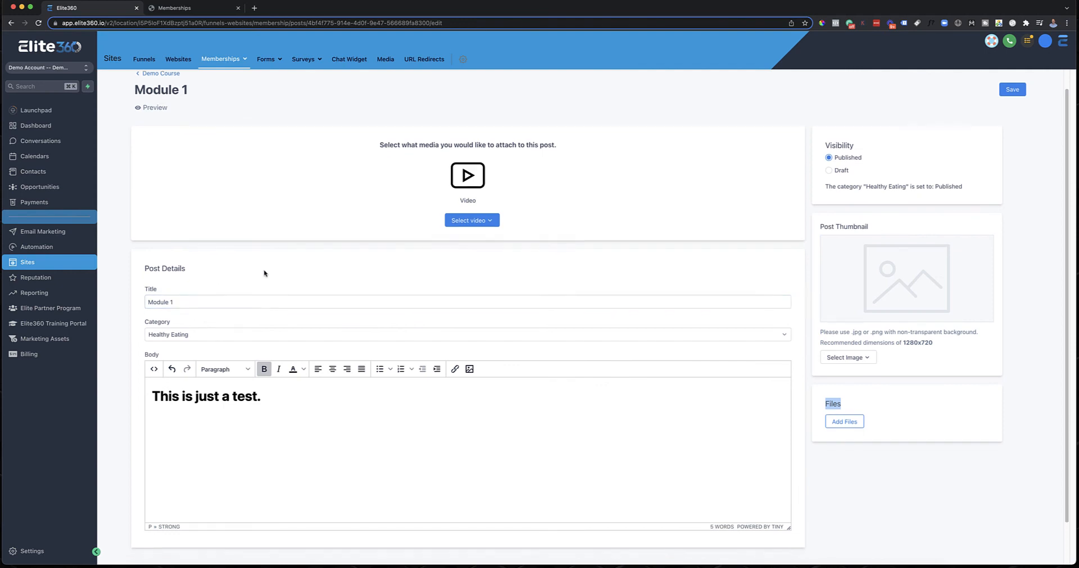
scroll(236, 323, up, 2)
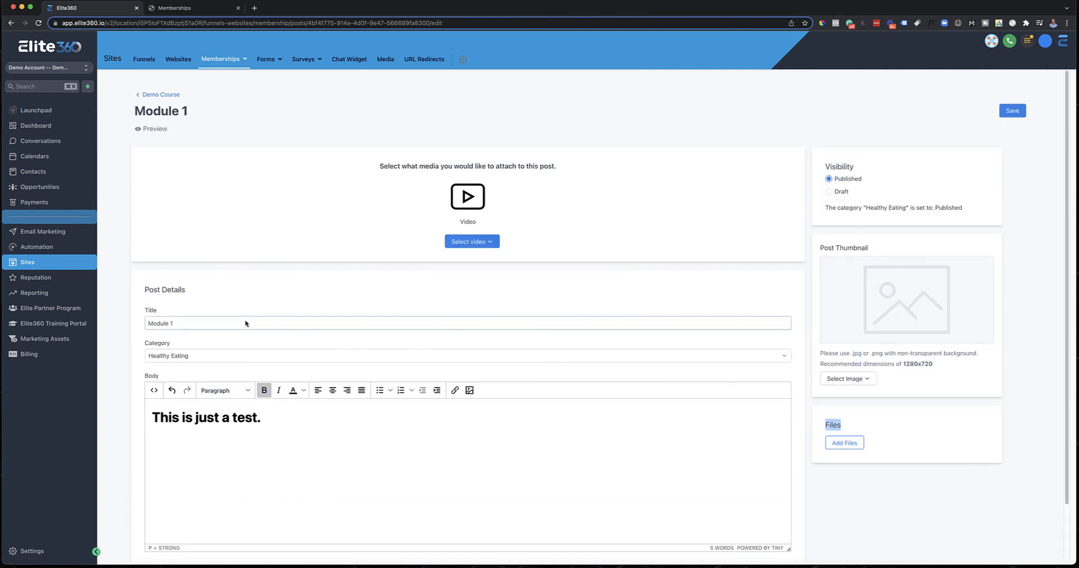
click(170, 96)
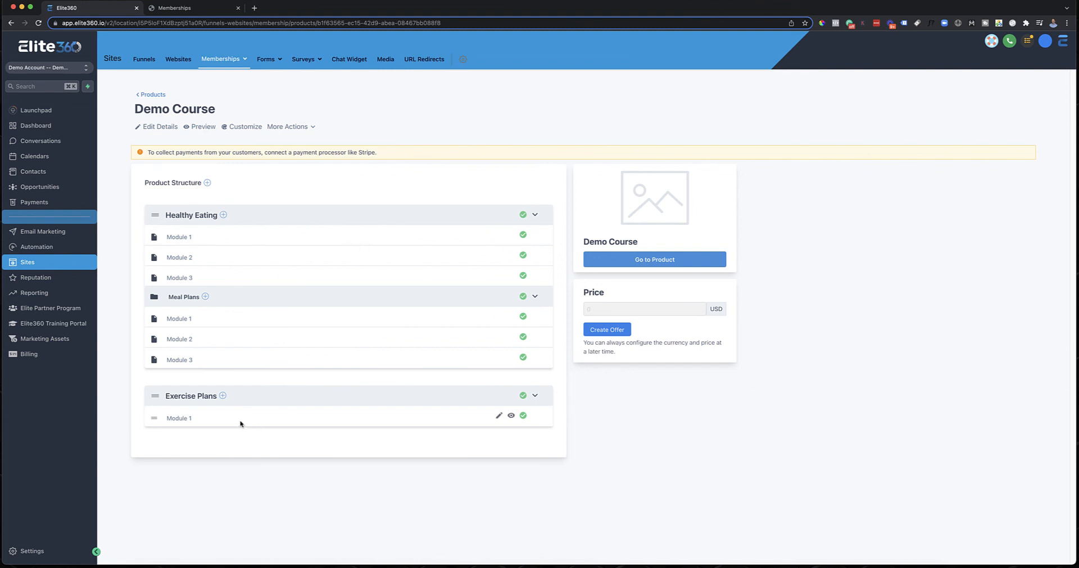
click(149, 95)
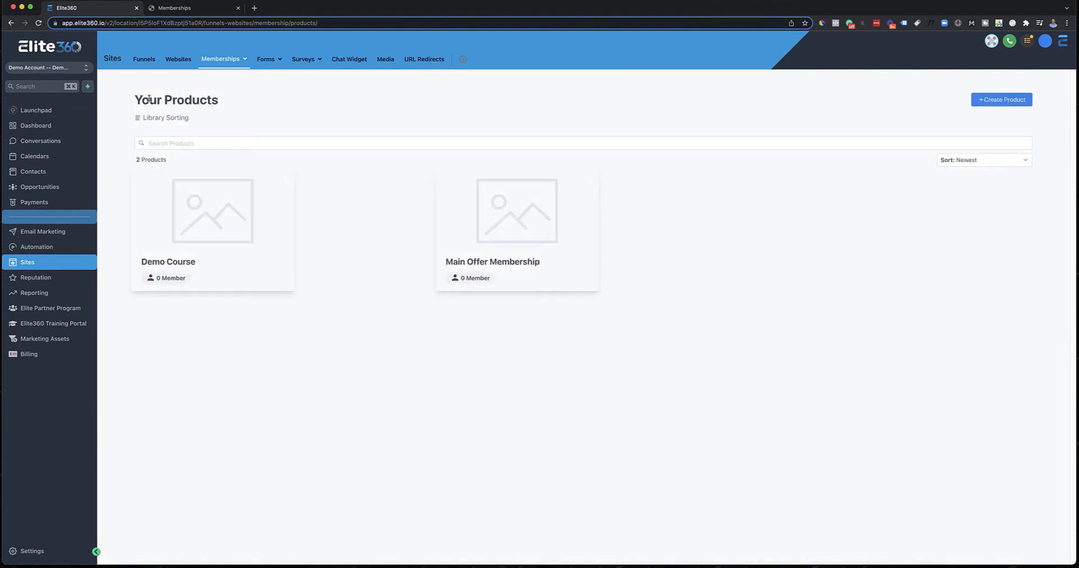